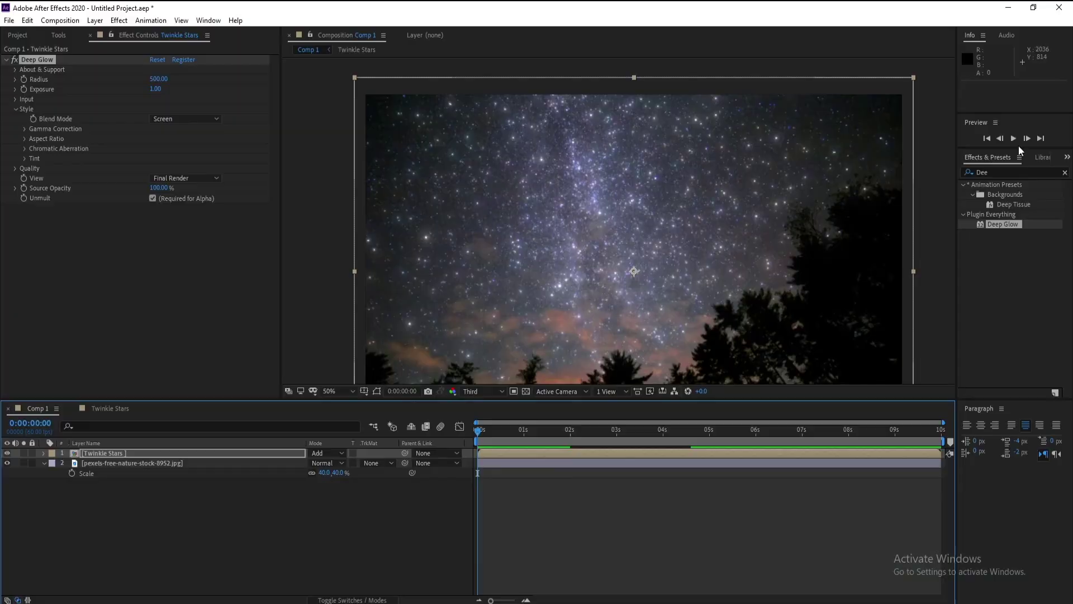
Step: Preview the finished twinkling-star animation, then scrub through its first second
click(1013, 138)
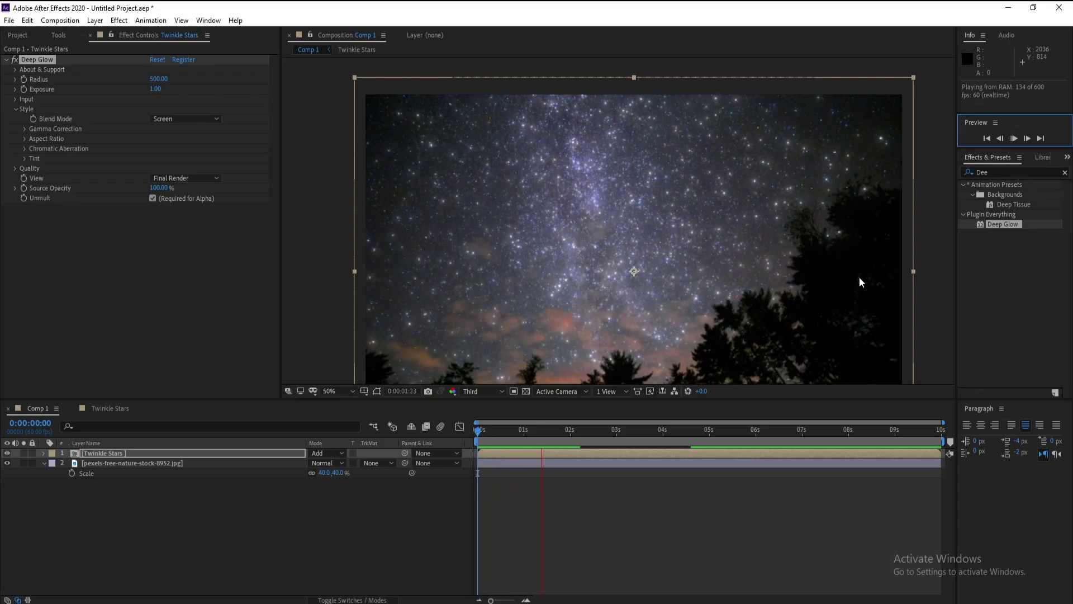
click(591, 436)
drag(478, 431, 505, 441)
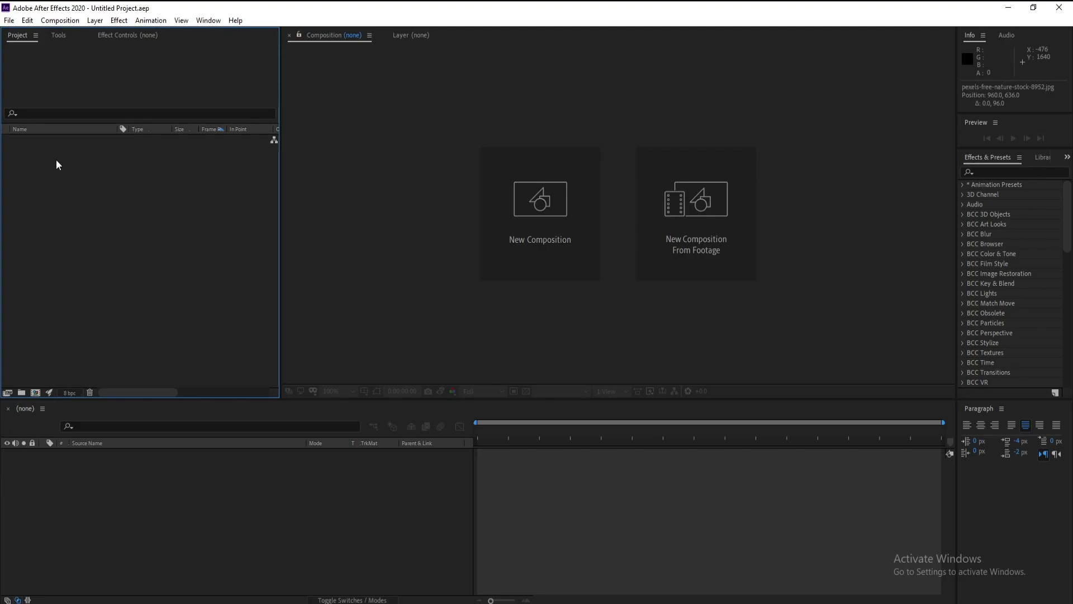
Step: Create Comp 1 at 1920×1080 and 60 fps
click(59, 20)
click(71, 35)
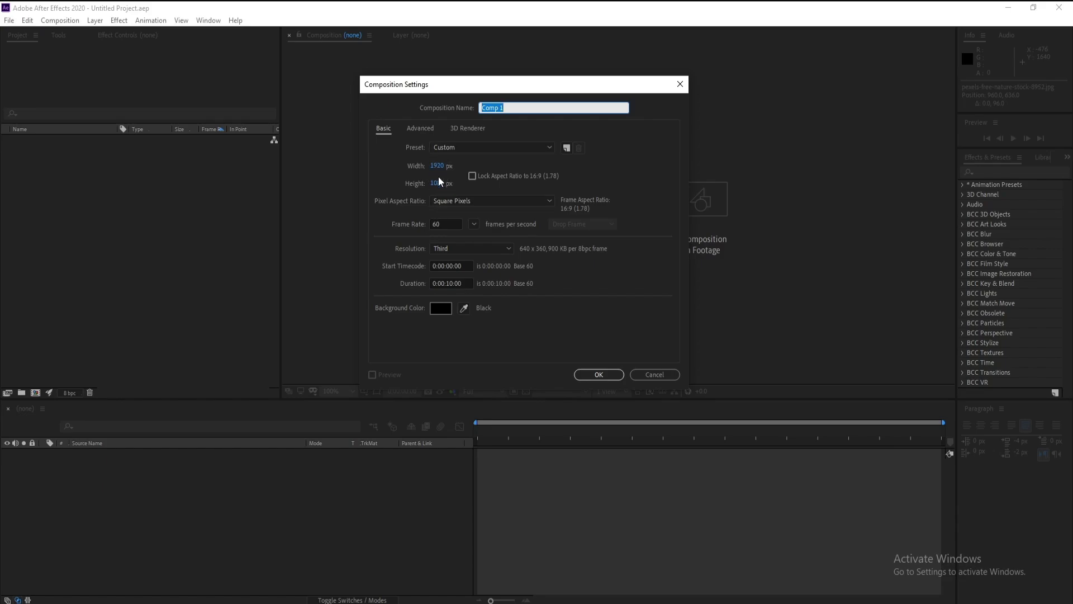
click(454, 225)
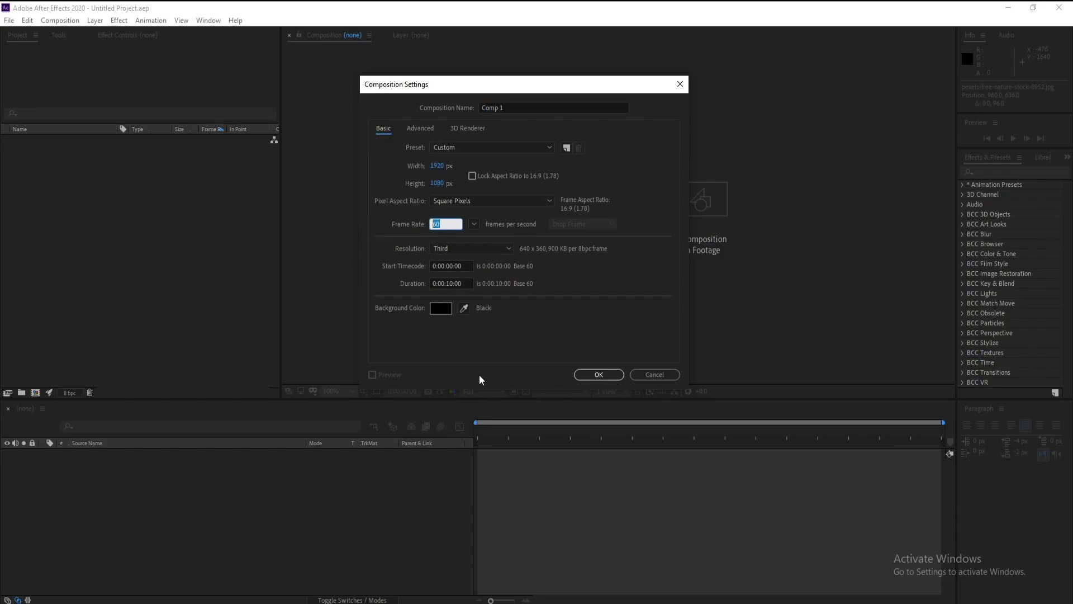
click(520, 345)
click(597, 375)
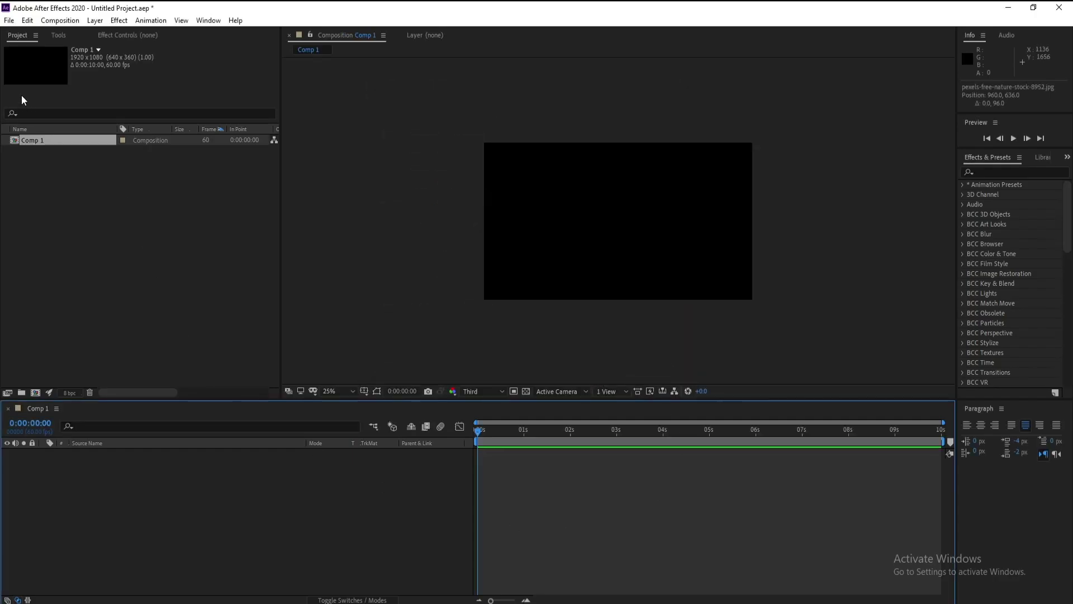
Step: Import the night-sky photo pexels-free-nature-stock-8952.jpg and place it in Comp 1
click(9, 20)
mouse_move(162, 187)
click(200, 189)
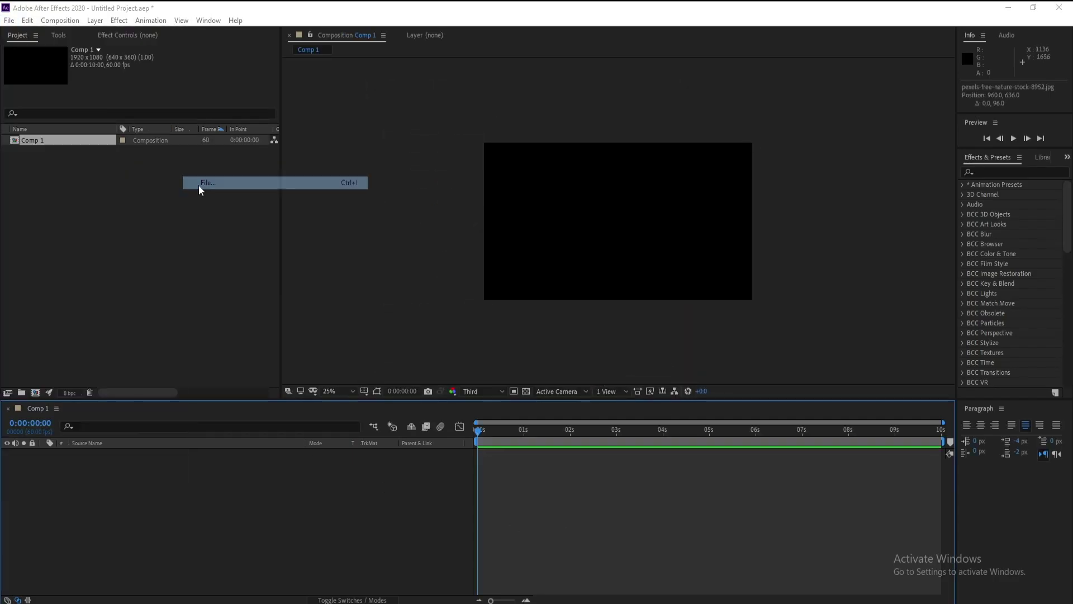
double_click(216, 108)
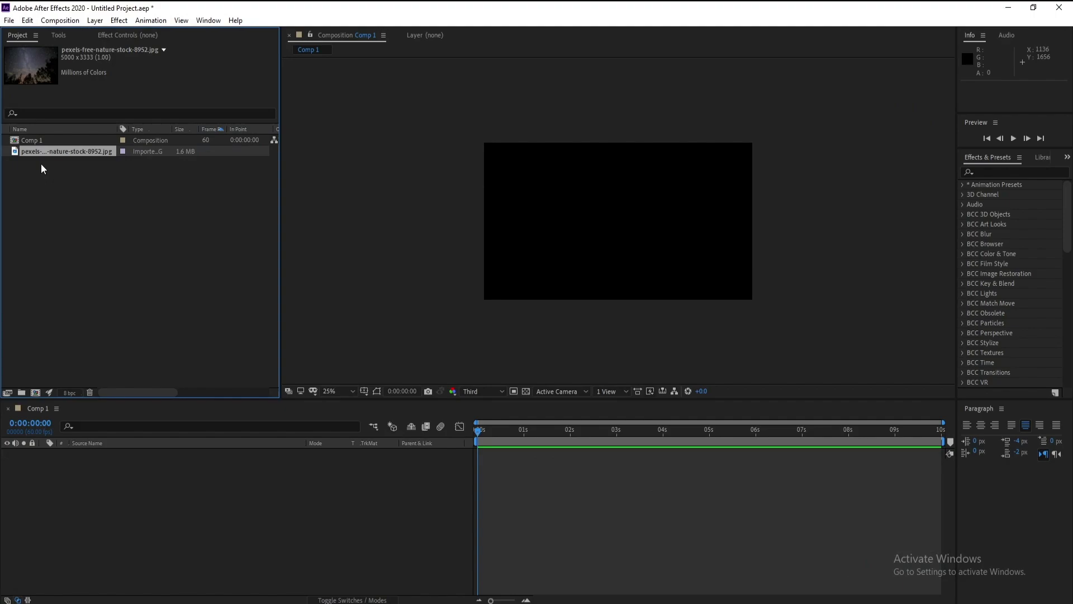
drag(56, 152, 163, 462)
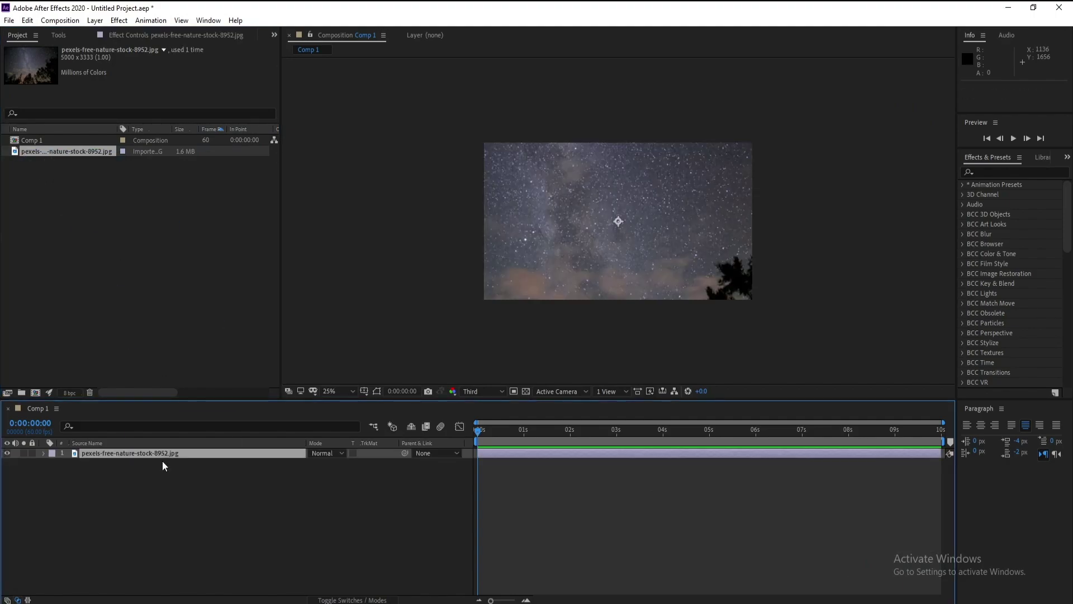
Step: Scale the photo layer to 40% and nudge it down to fill the frame
key(s)
mouse_move(325, 464)
mouse_down()
mouse_move(290, 464)
mouse_move(324, 463)
mouse_up()
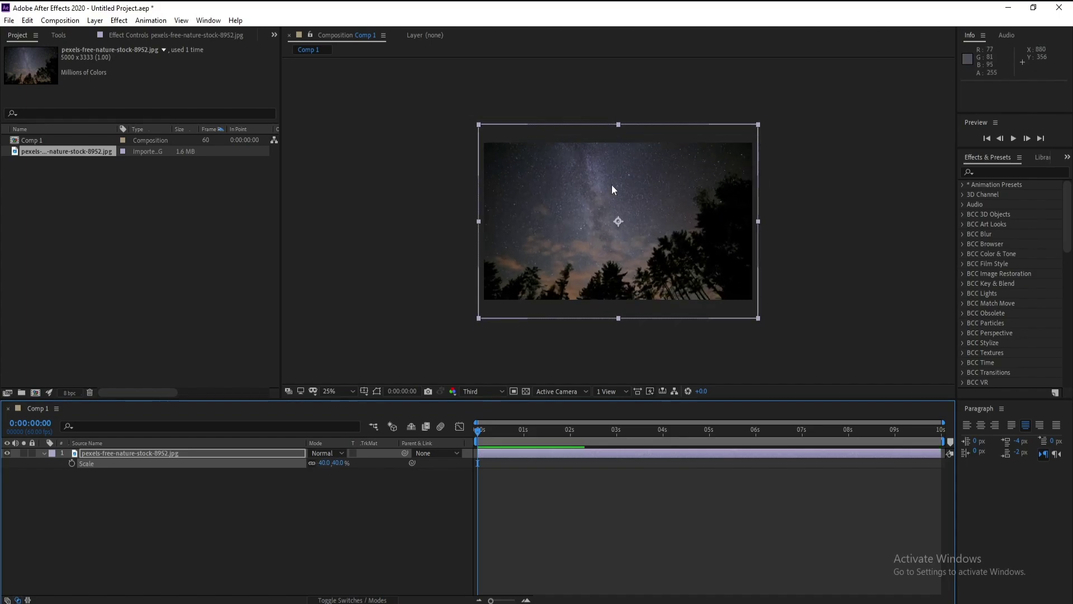
drag(612, 173, 613, 182)
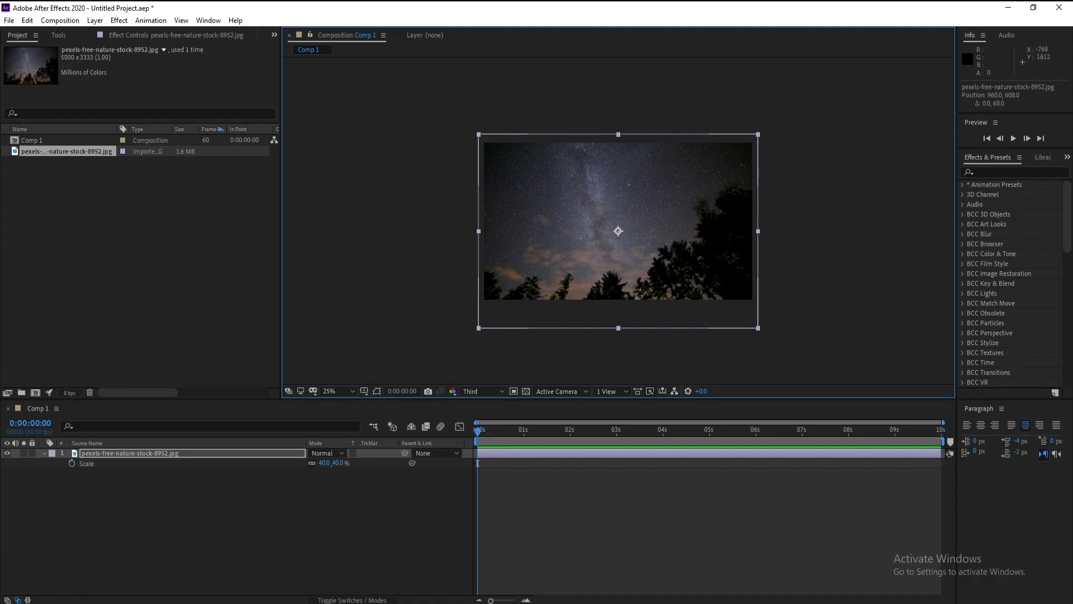
Step: Check the photo's Pexels source page, then return to After Effects
key(alt+Tab)
mouse_move(244, 227)
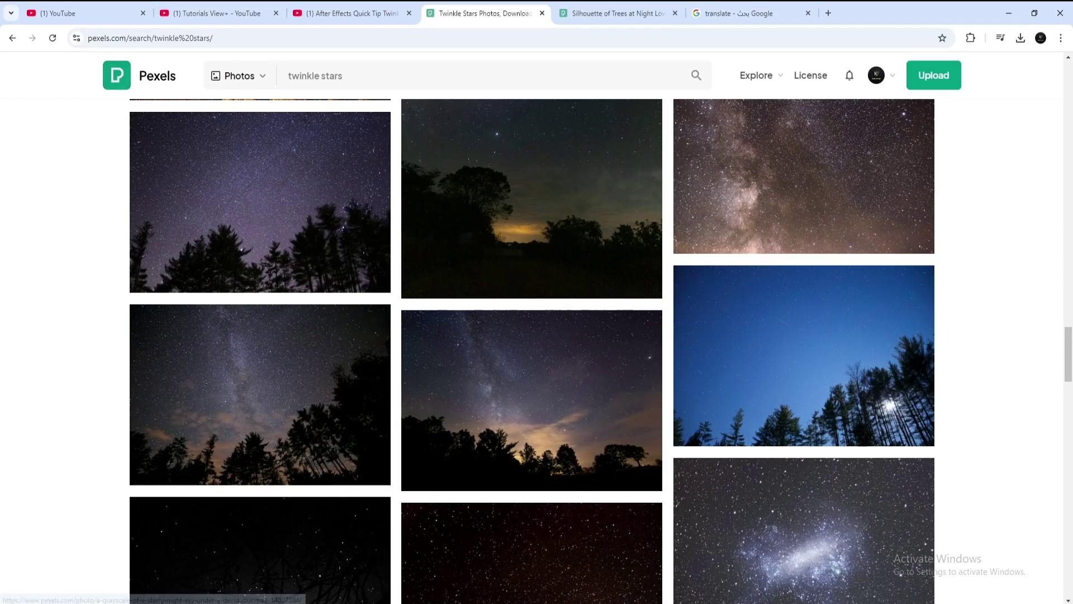
key(alt+Tab)
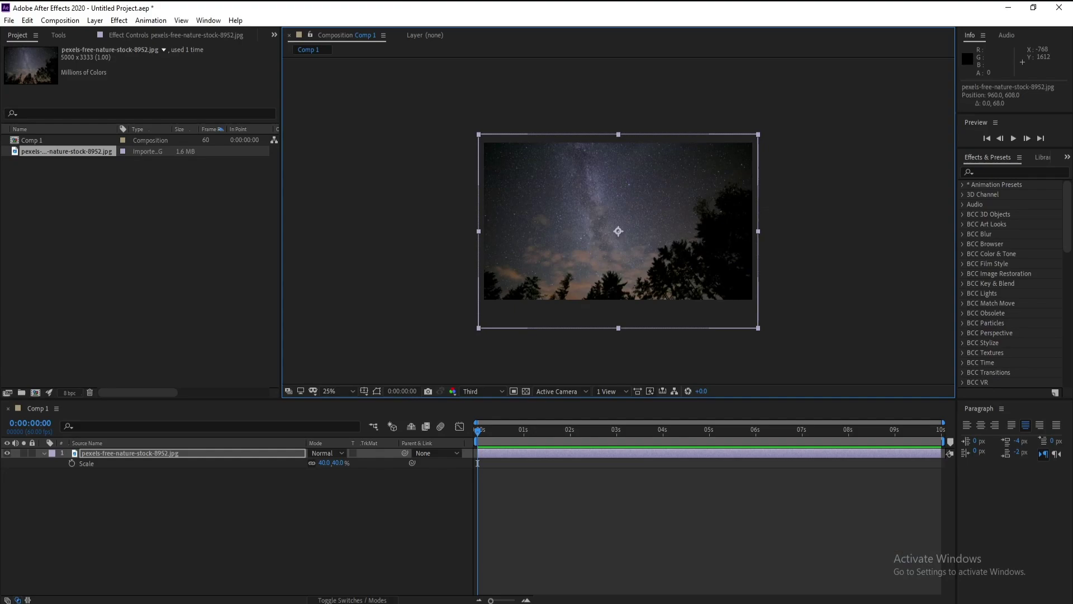
Step: Duplicate the photo layer and pre-compose the top copy as 'Twinkle Stars'
click(139, 450)
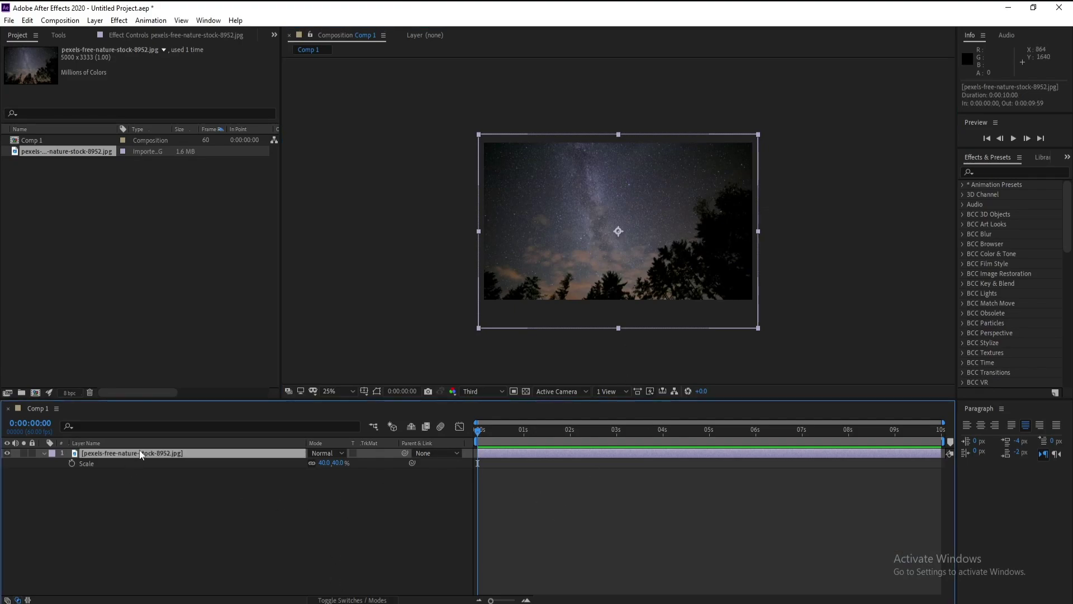
key(ctrl+d)
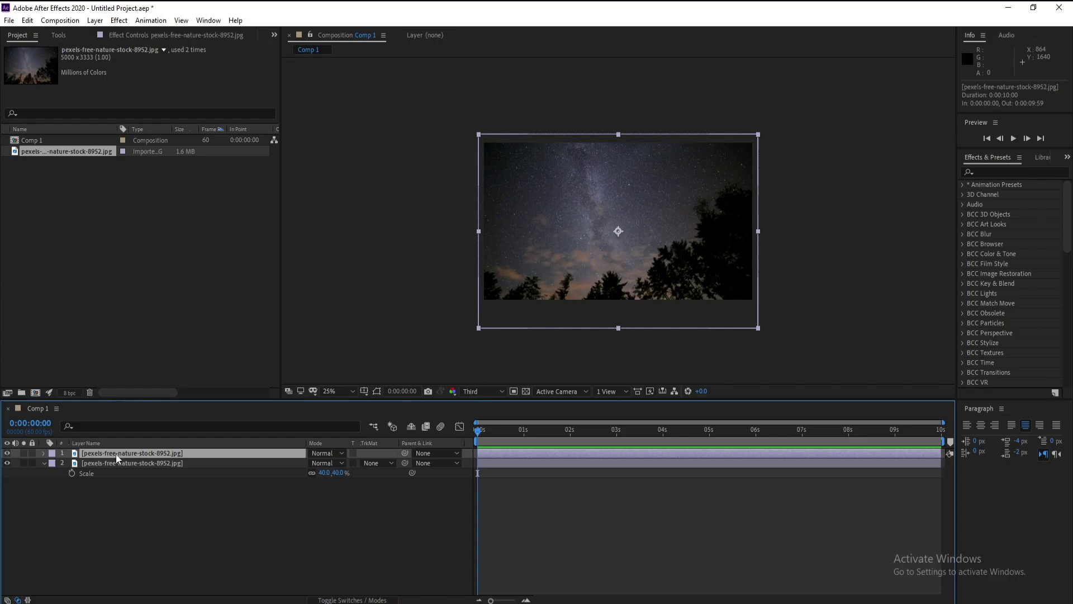
right_click(117, 454)
click(162, 402)
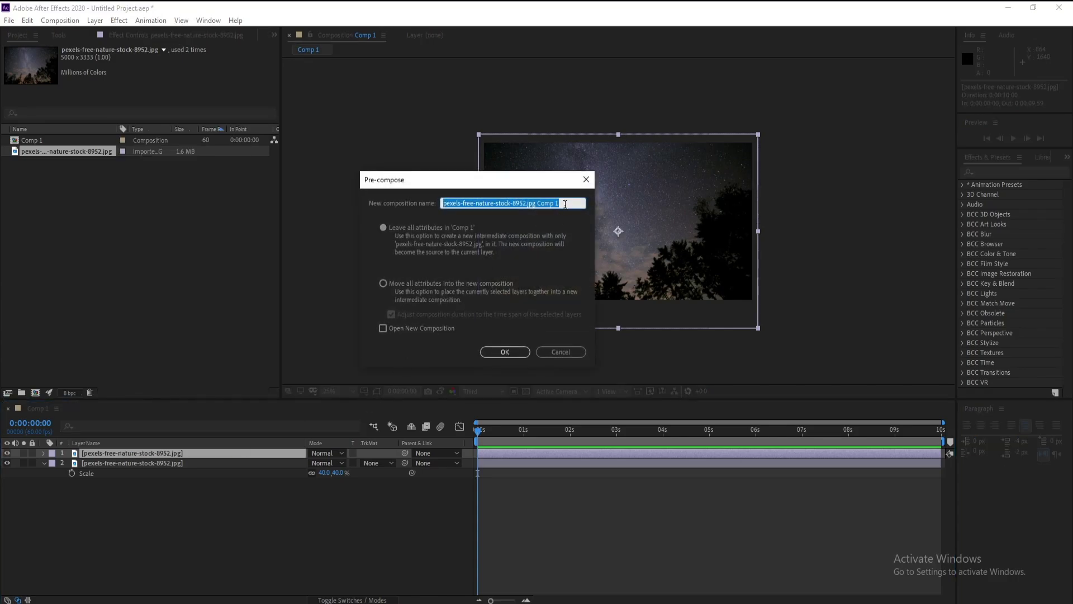
text(T)
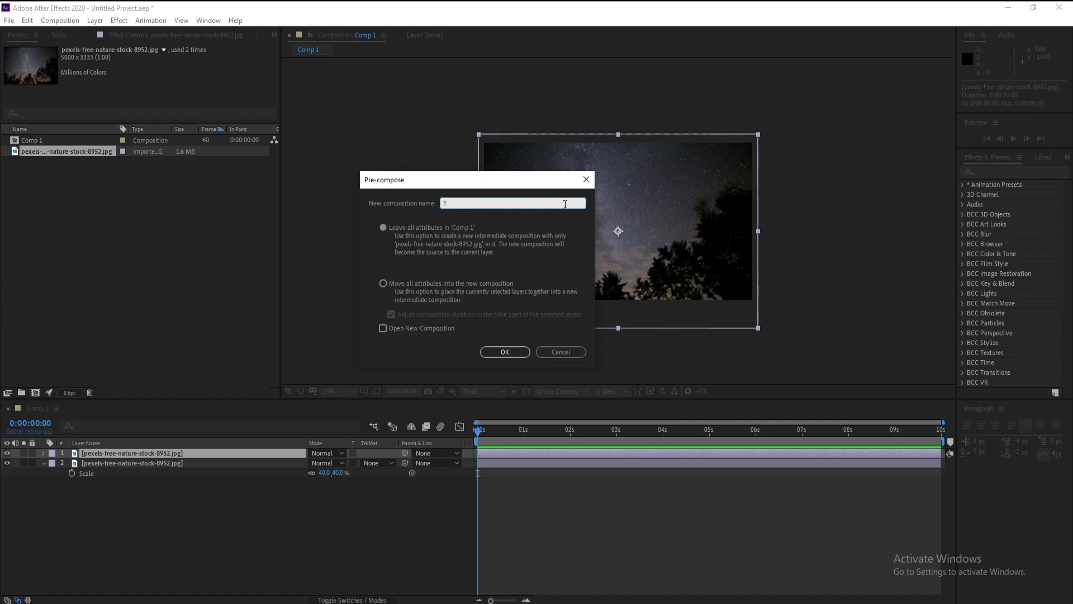
text(wink)
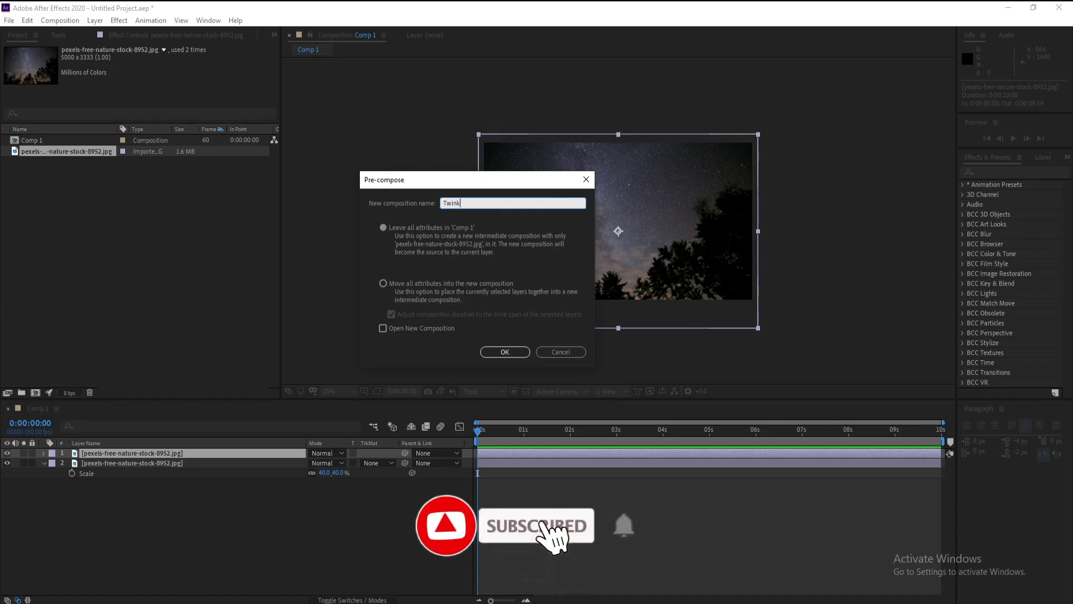
text(le )
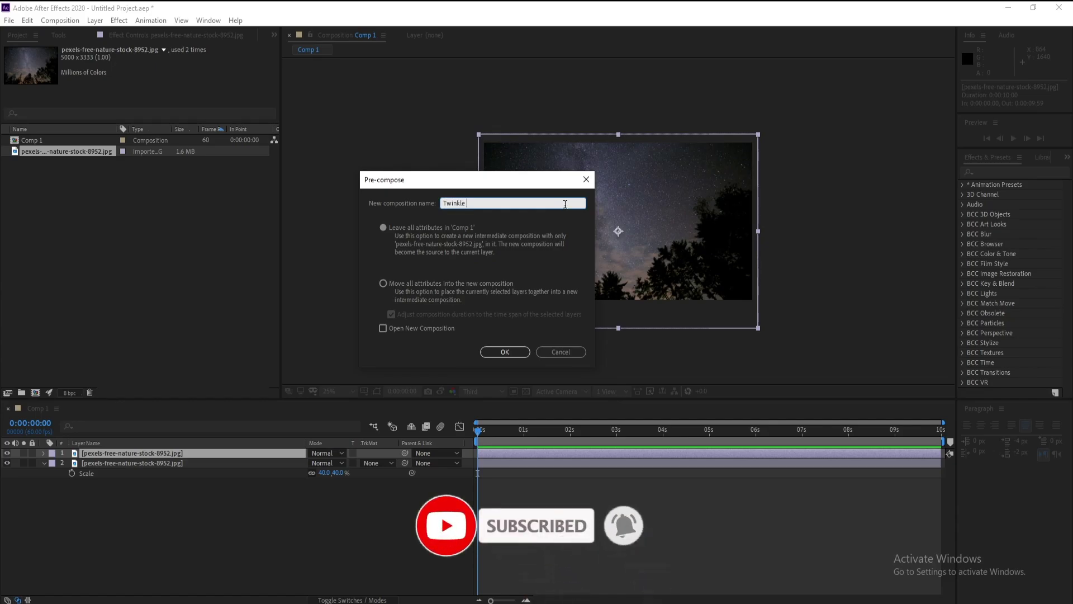
text(Stars)
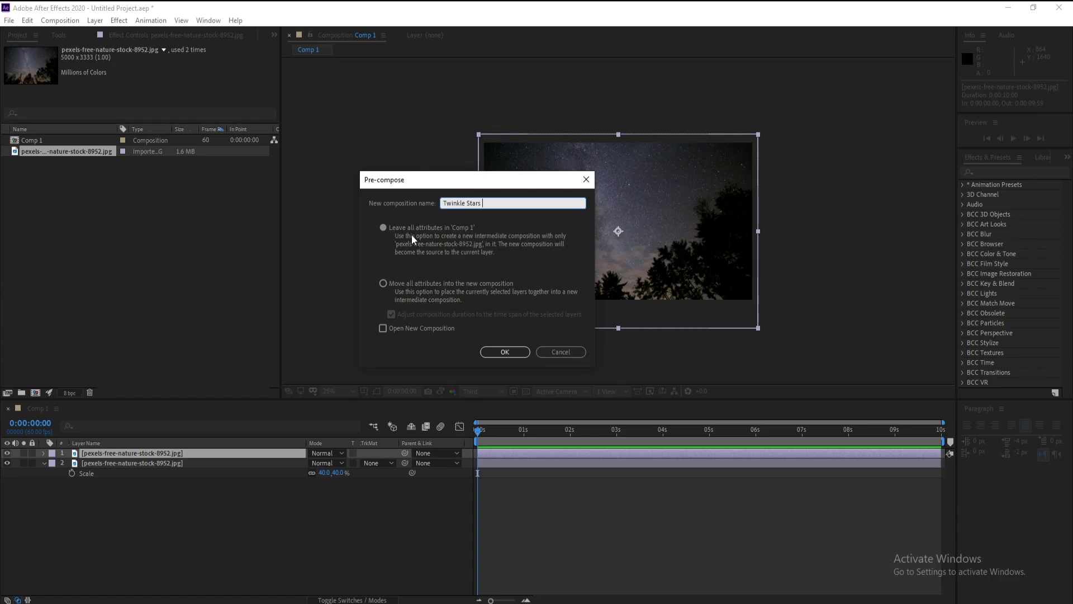
click(504, 351)
Step: In the Twinkle Stars precomp, add Curves to darken the photo so only bright stars remain
double_click(129, 452)
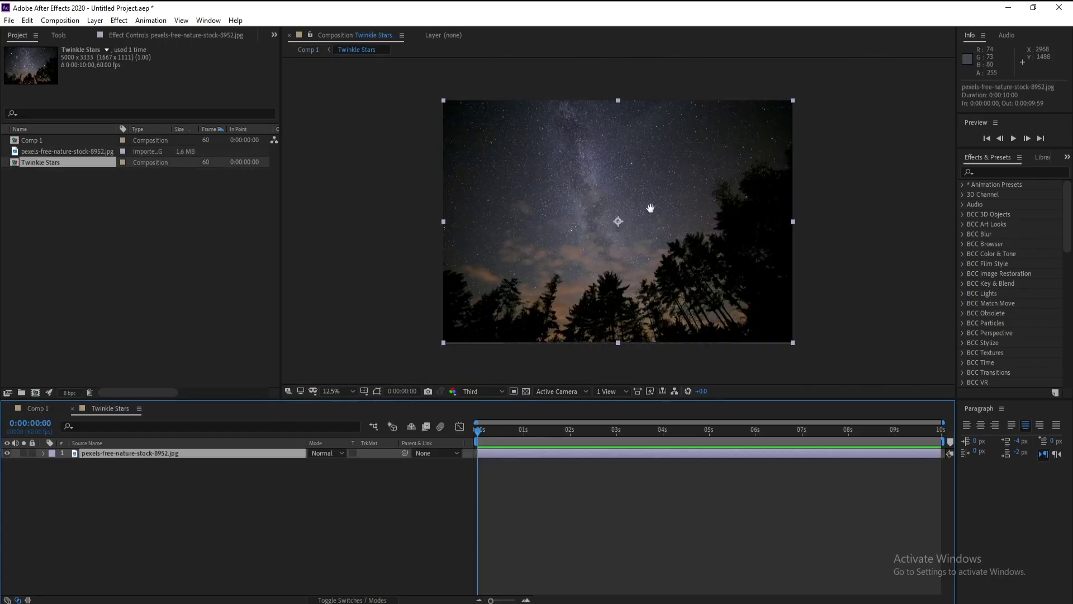
drag(650, 208, 648, 218)
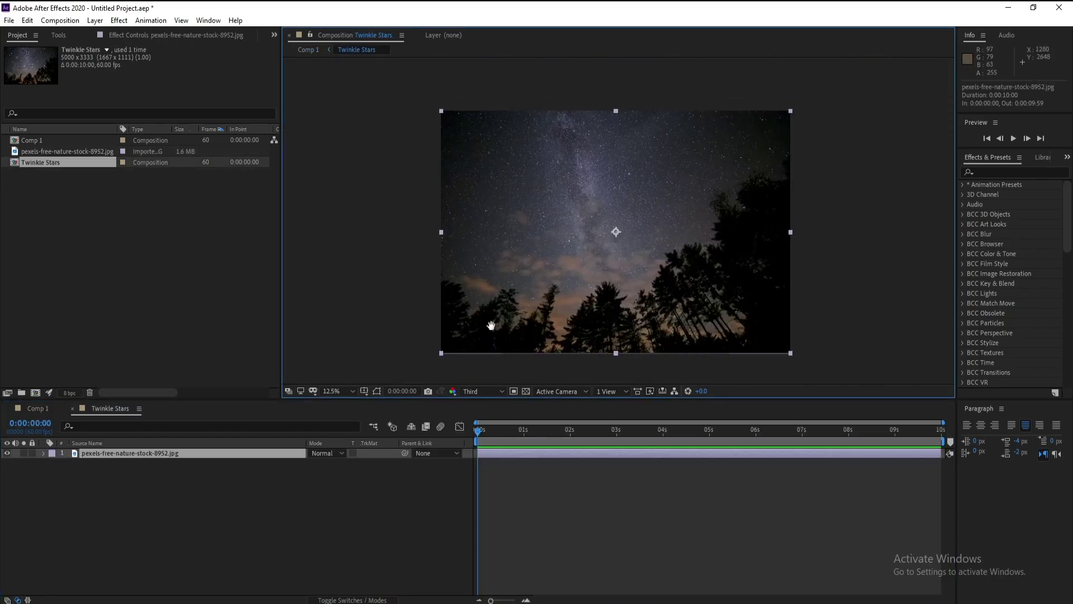
click(123, 21)
mouse_move(209, 351)
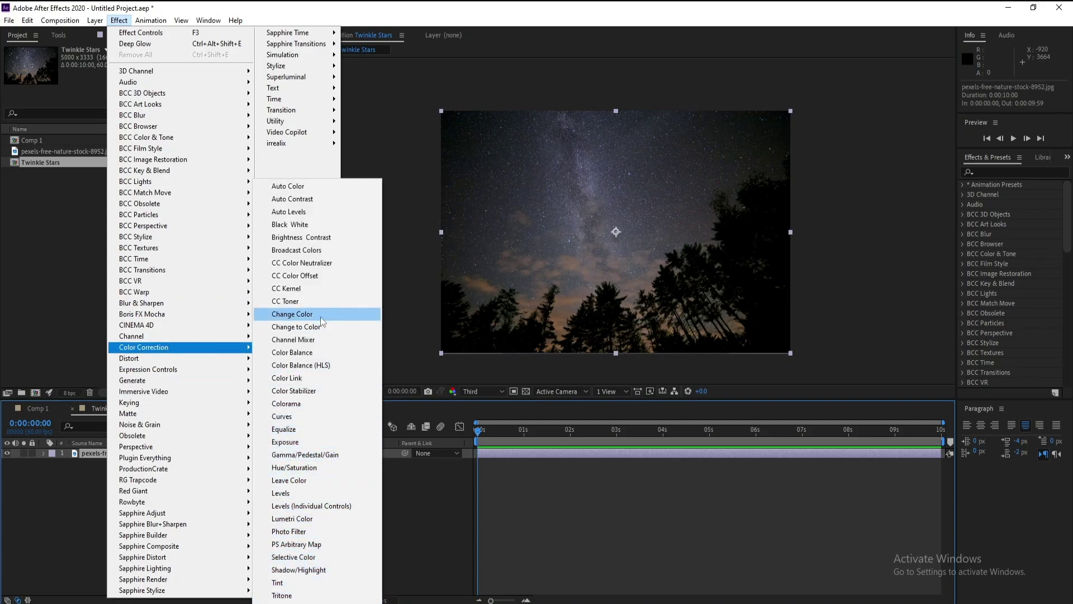
click(311, 419)
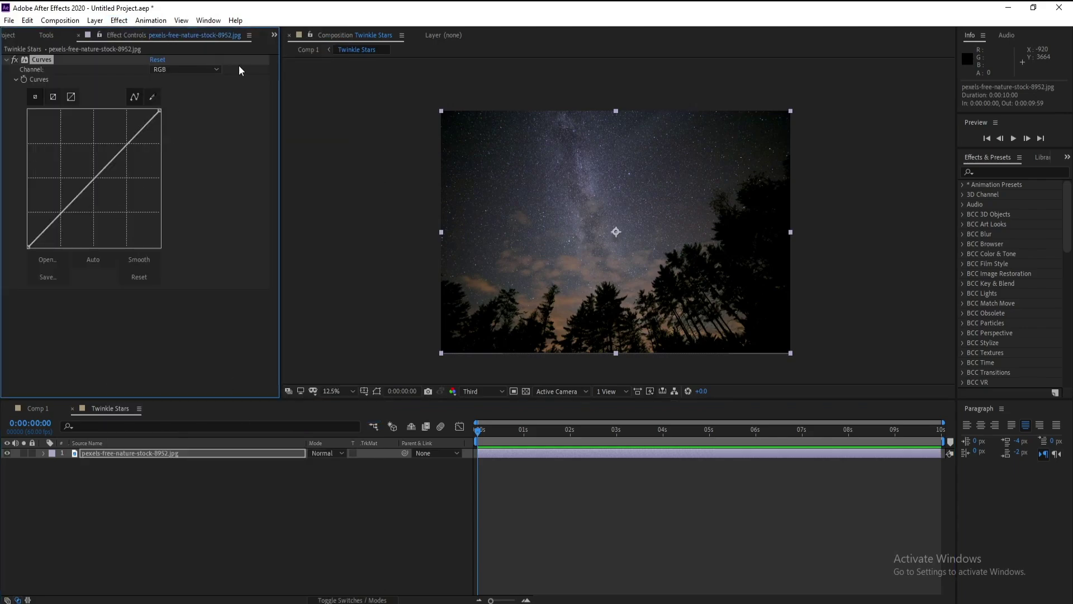
drag(94, 180, 115, 209)
Step: Preview the darkened star photo and stop playback
scroll(642, 199, up, 1)
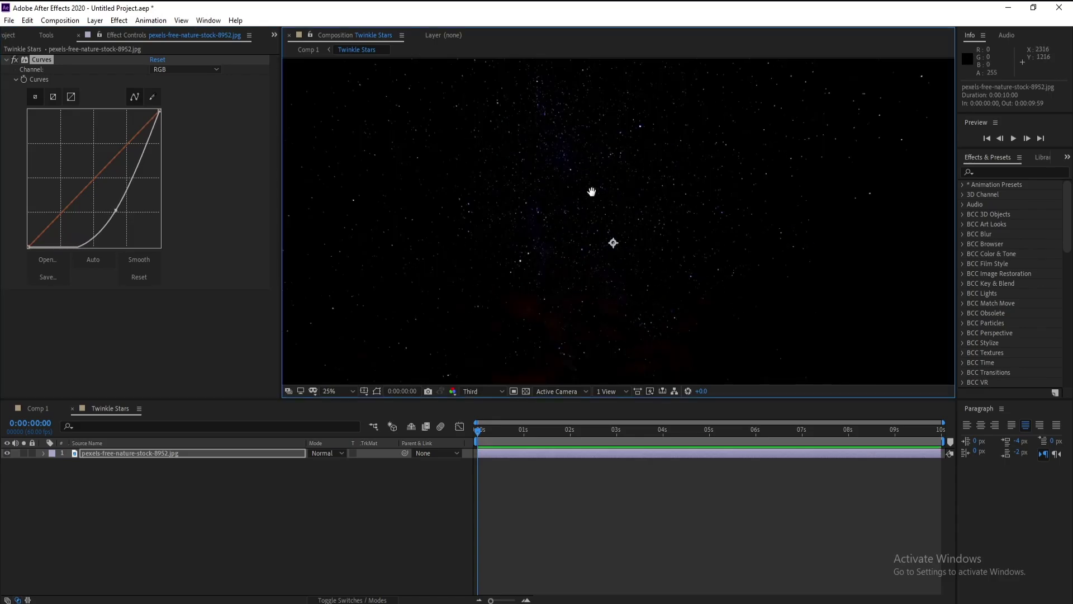
key(space)
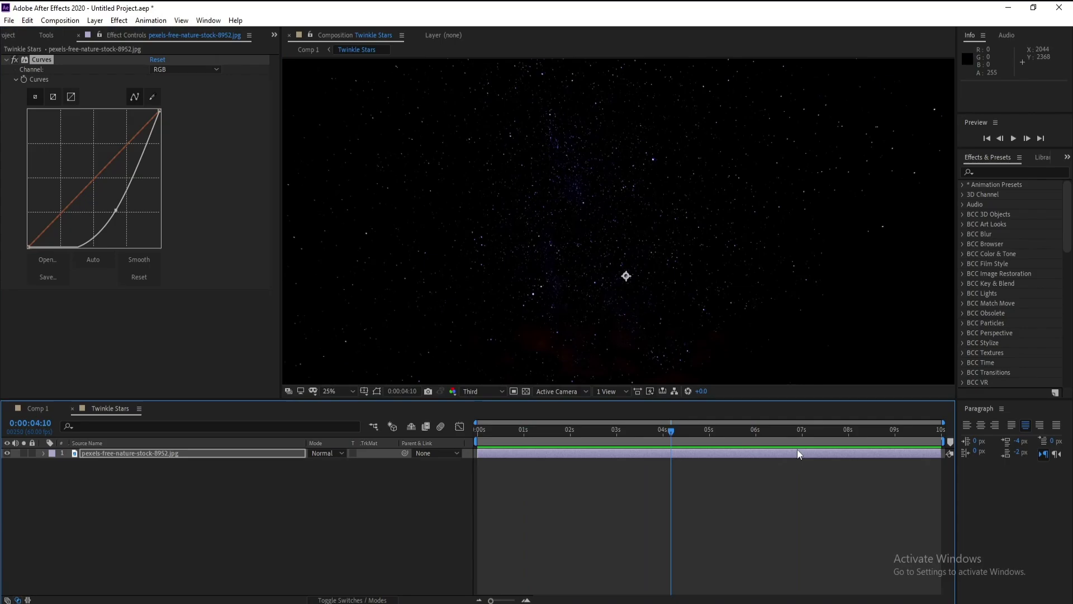
click(458, 493)
Step: With nothing selected, create a black solid layer named 'Fractal Noise'
click(225, 512)
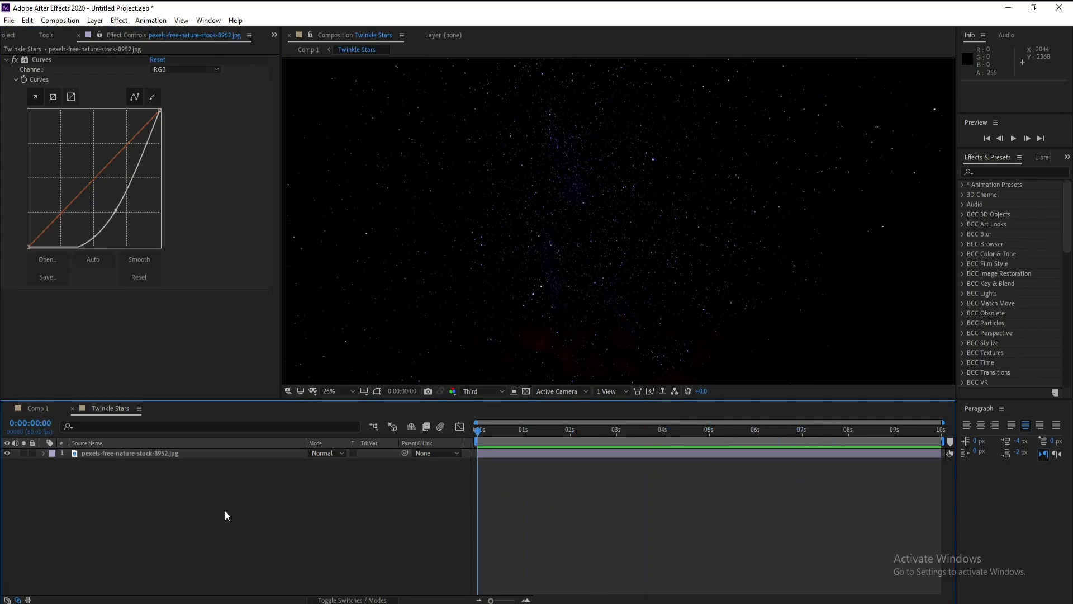
click(95, 21)
mouse_move(98, 32)
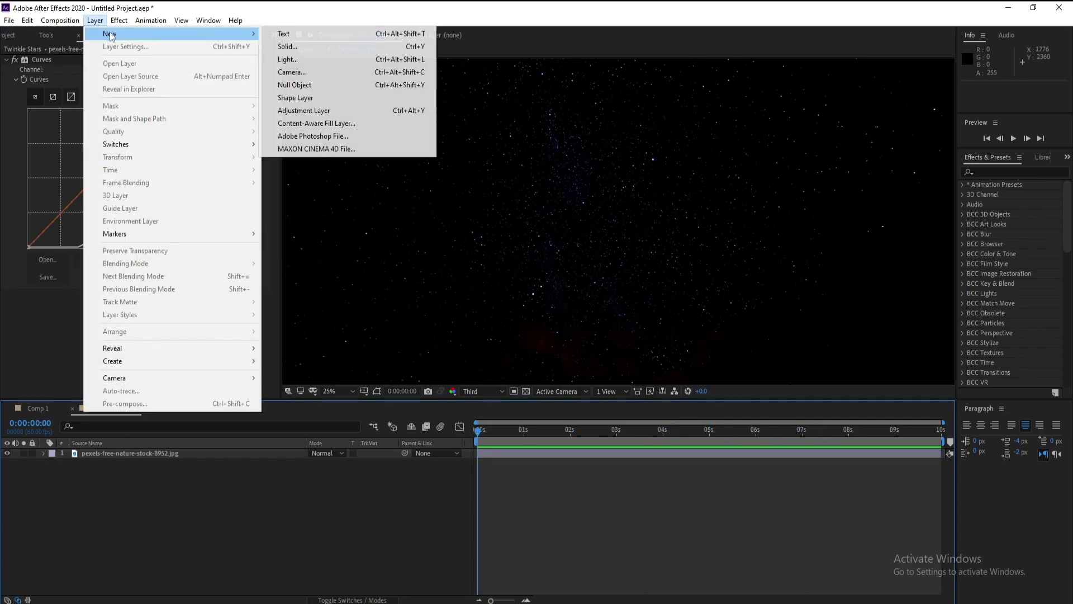
click(317, 47)
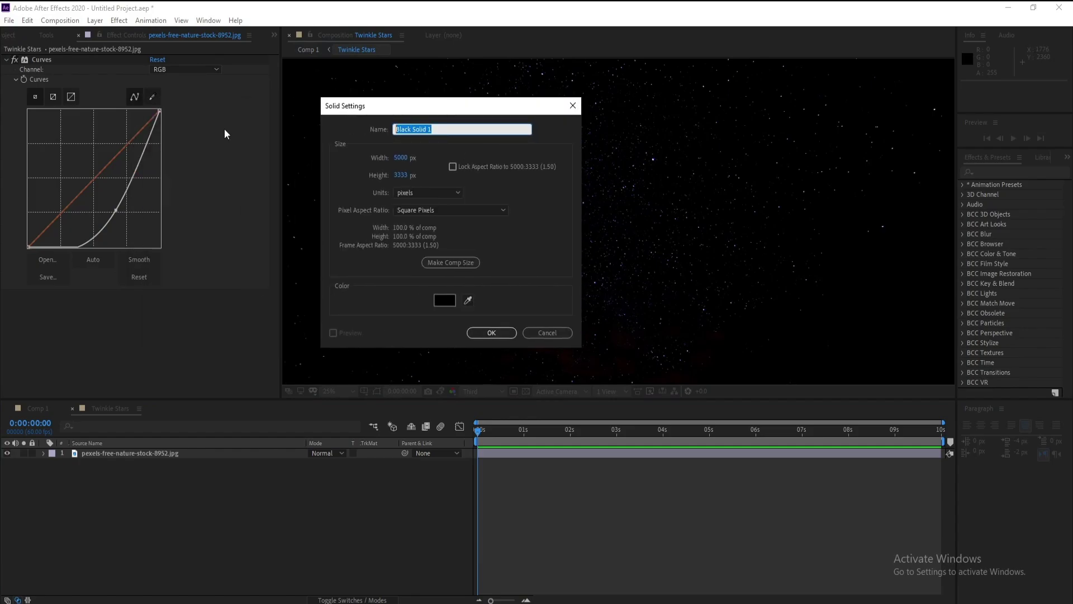
text(Fractal Noise)
key(Return)
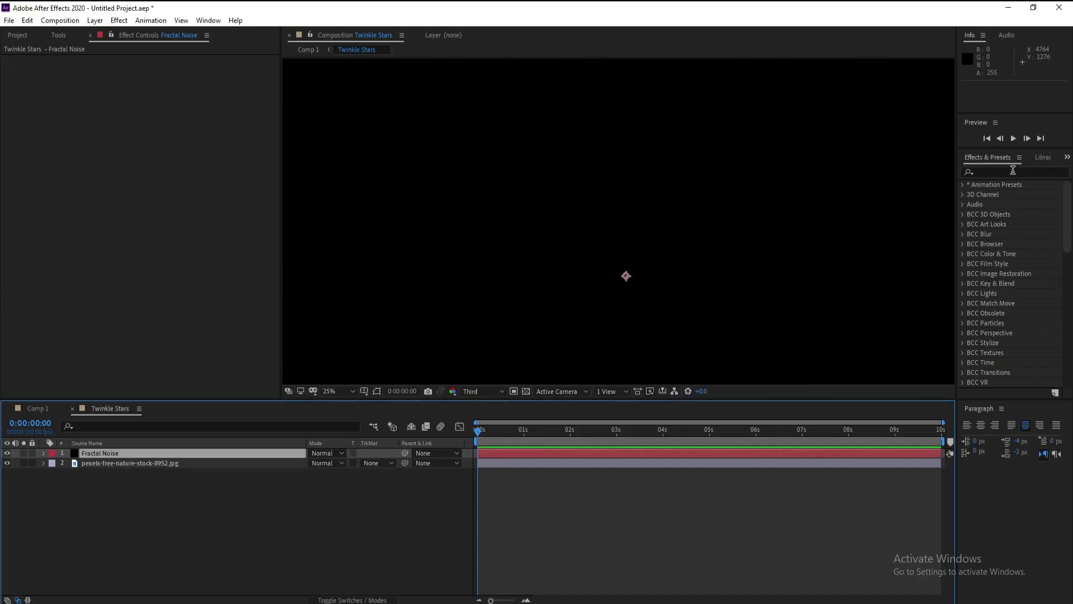
Step: Apply Fractal Noise to the solid with Contrast 700 and Brightness -6
click(1012, 170)
text(Fracta)
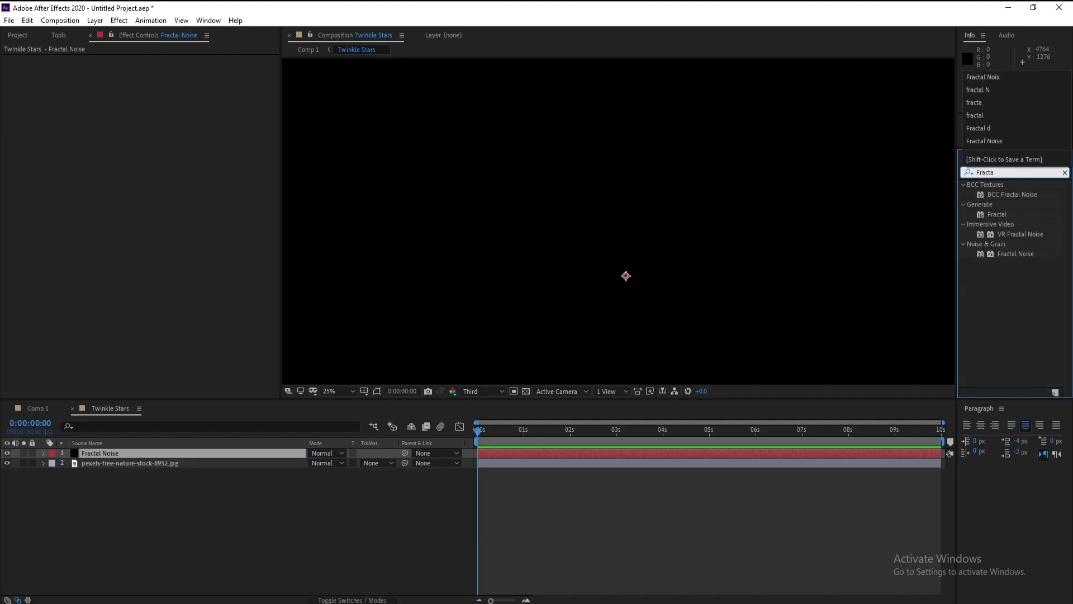
text(l)
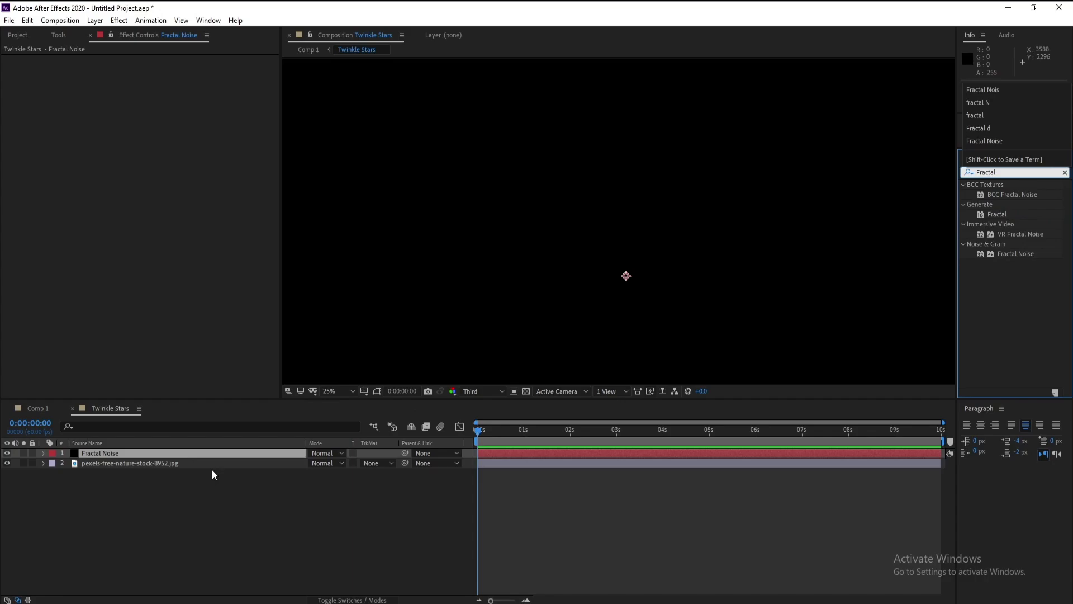
double_click(1013, 254)
drag(1014, 254, 620, 486)
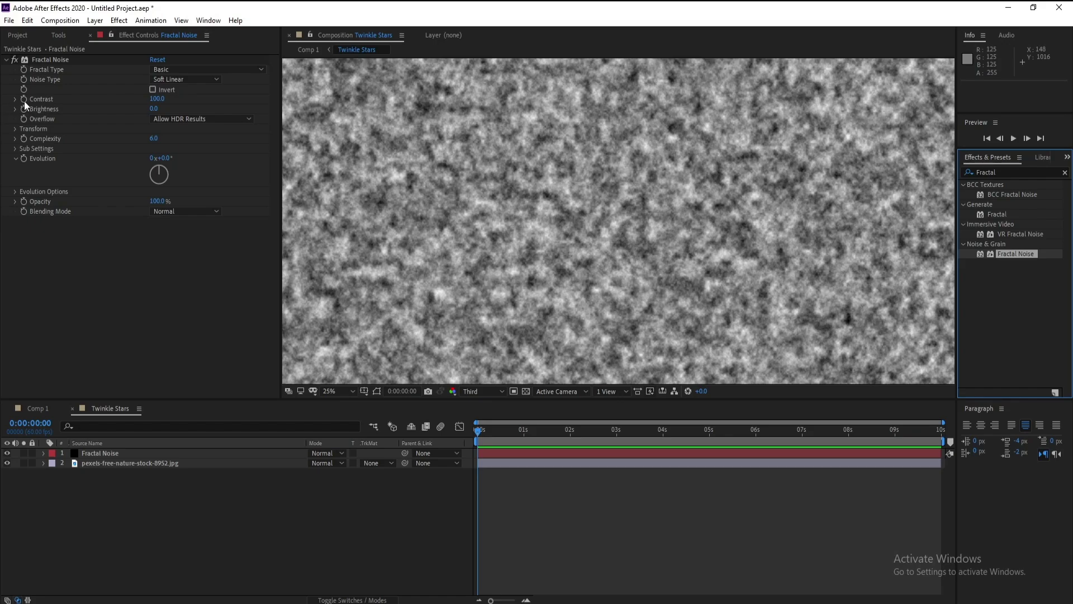
drag(157, 99, 163, 99)
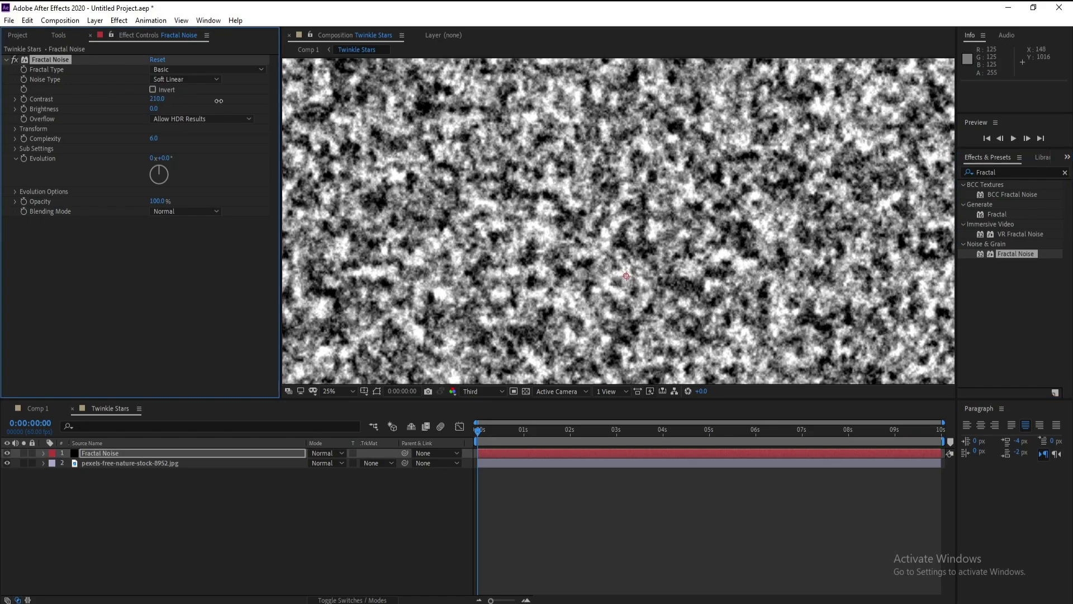
click(156, 99)
text(700)
key(Return)
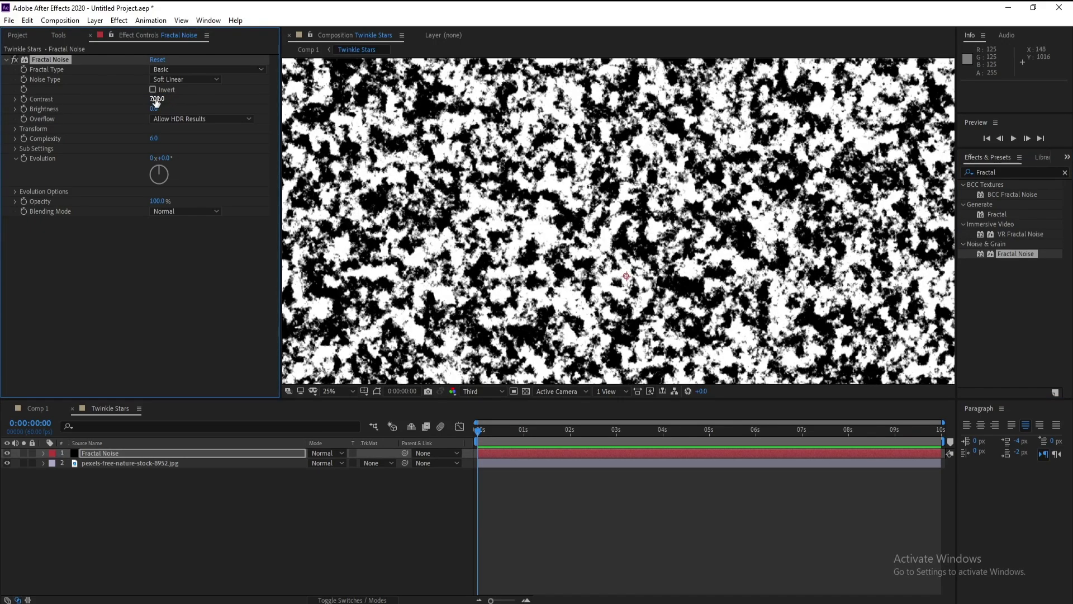
drag(153, 109, 151, 110)
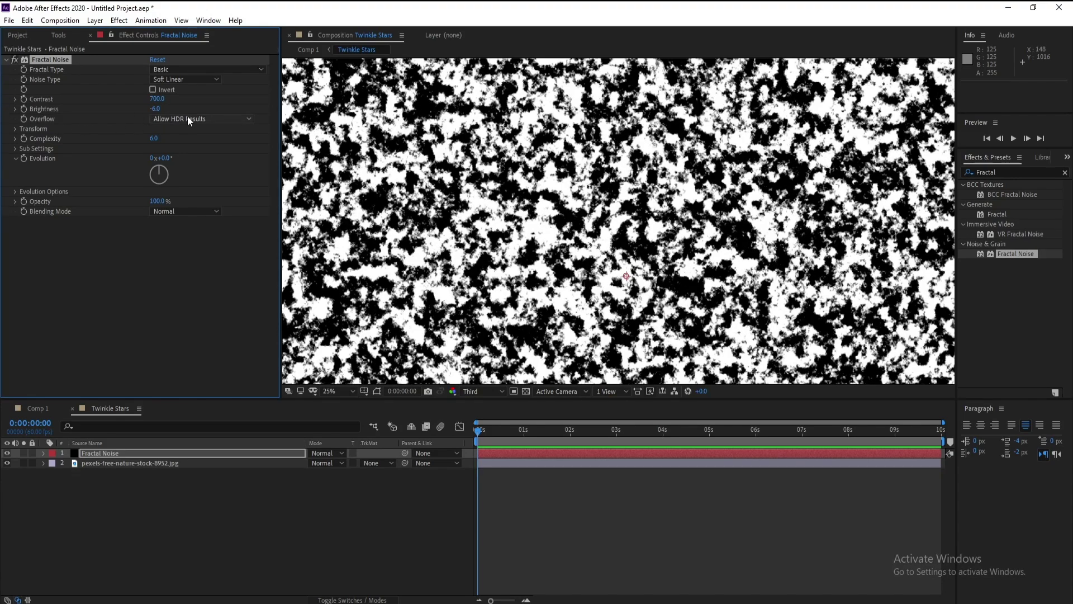
Step: Set the Fractal Noise Transform Scale to 40 for finer speckles
scroll(595, 204, down, 1)
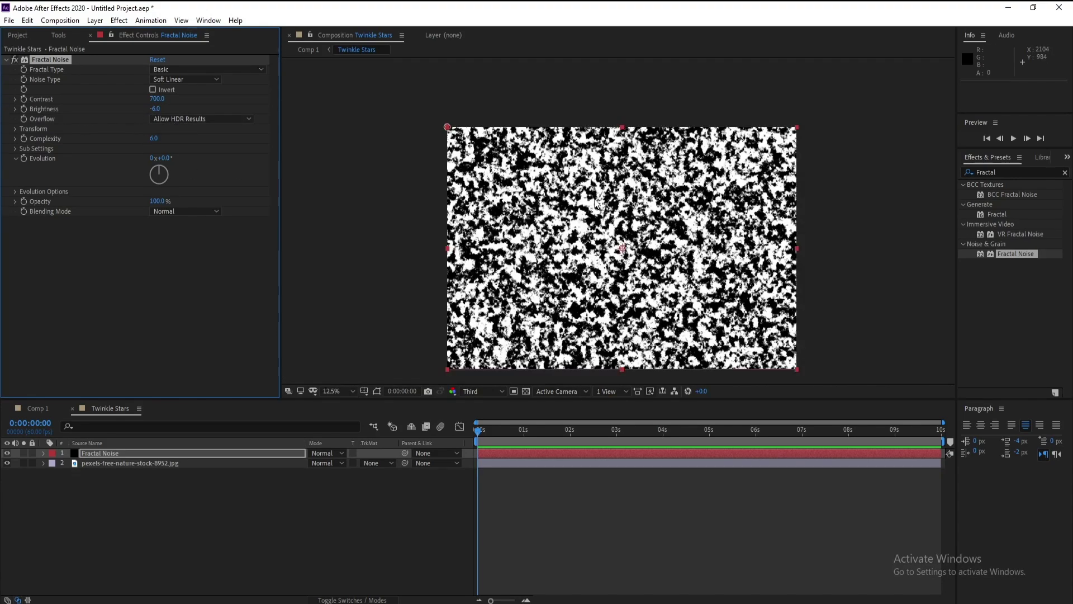
scroll(596, 204, up, 1)
click(588, 218)
scroll(588, 222, down, 1)
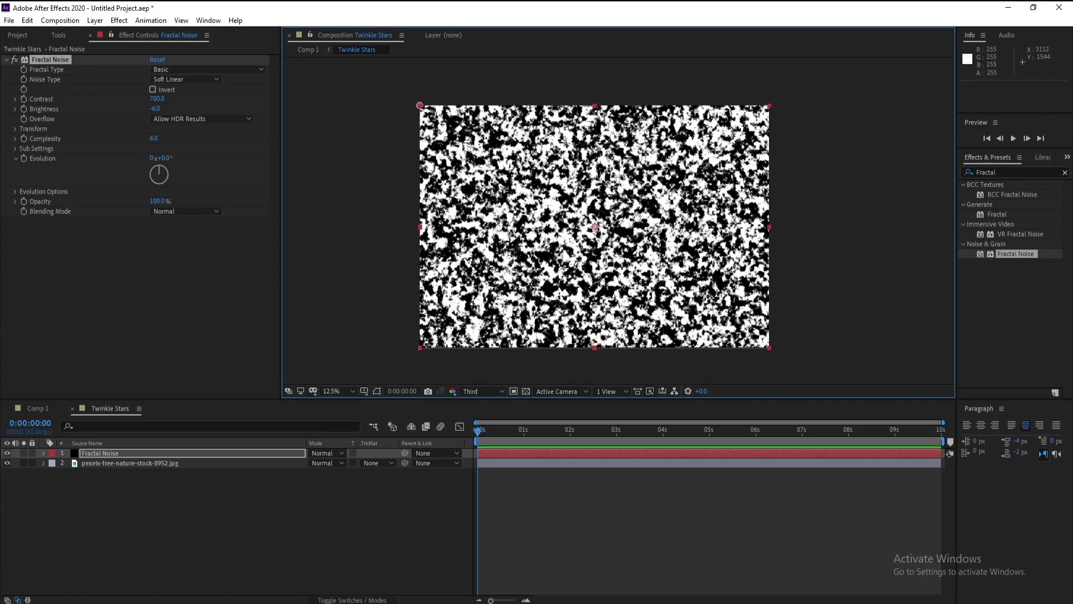
click(17, 134)
click(16, 130)
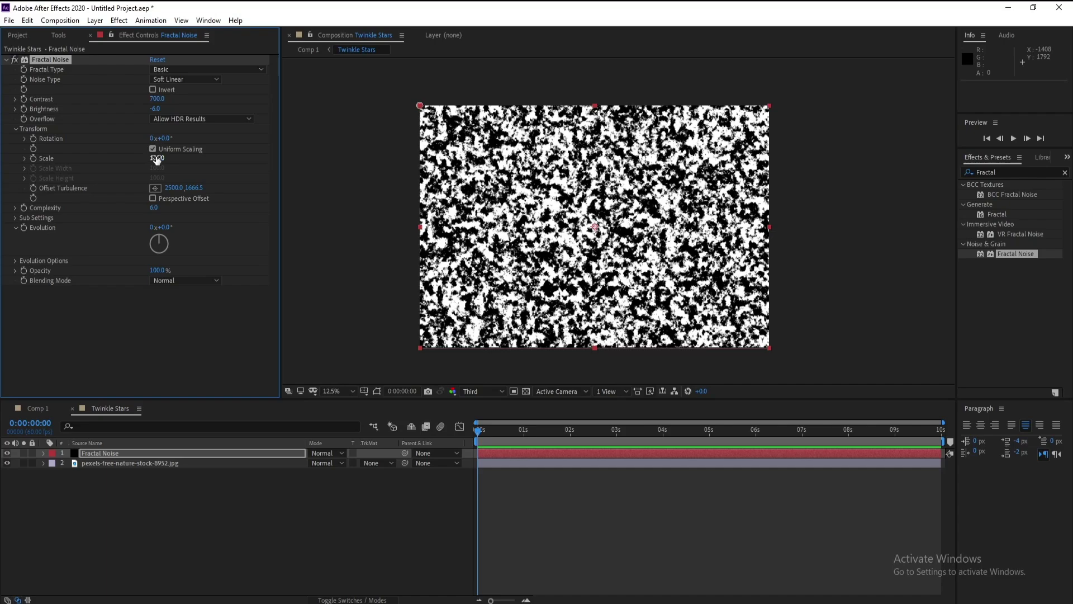
click(24, 158)
drag(71, 174, 63, 174)
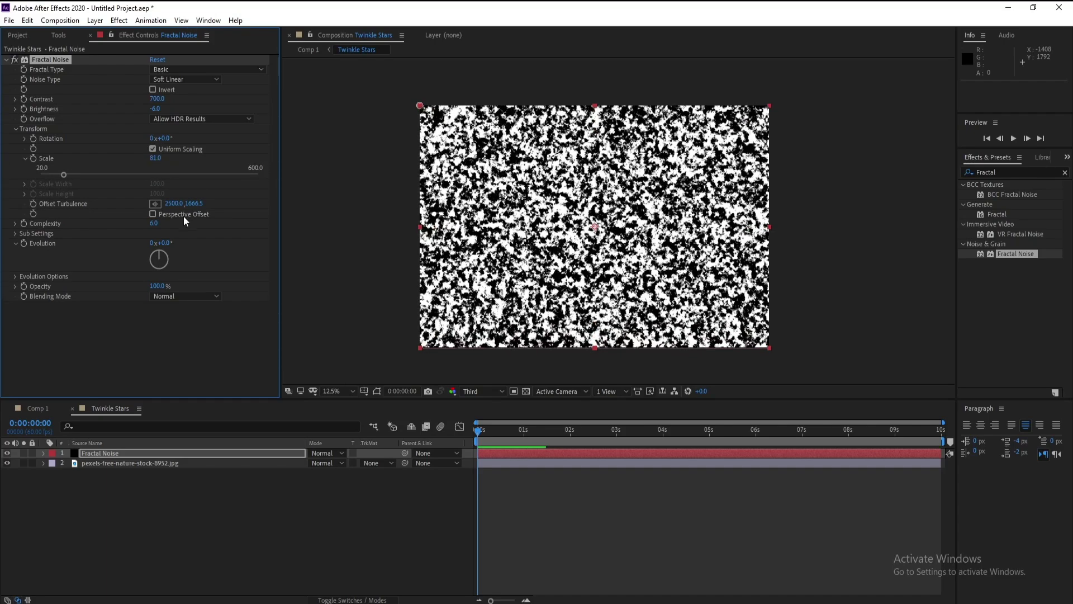
click(156, 158)
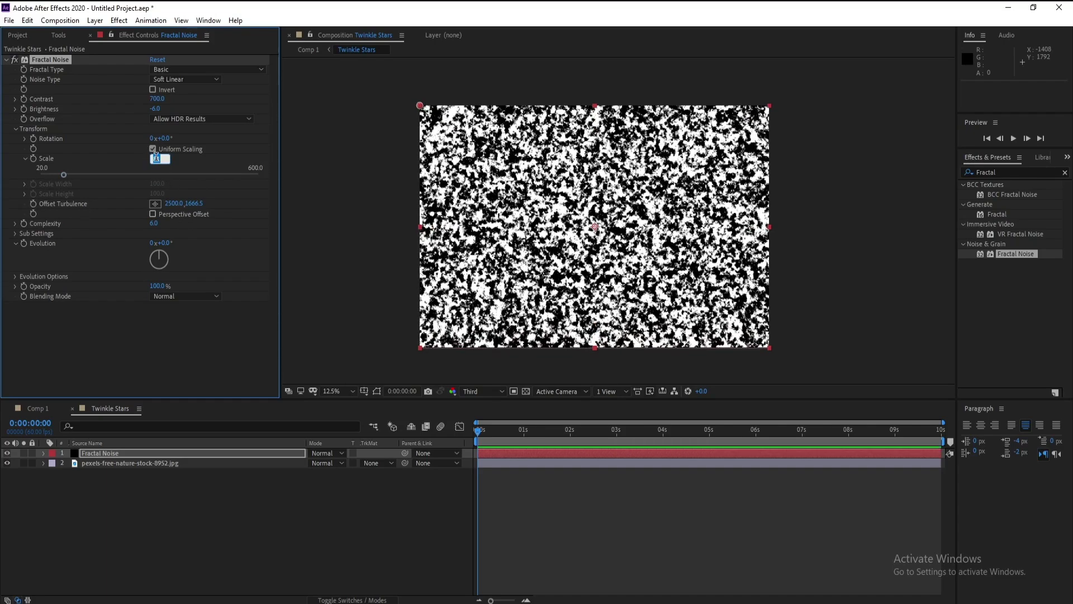
key(Return)
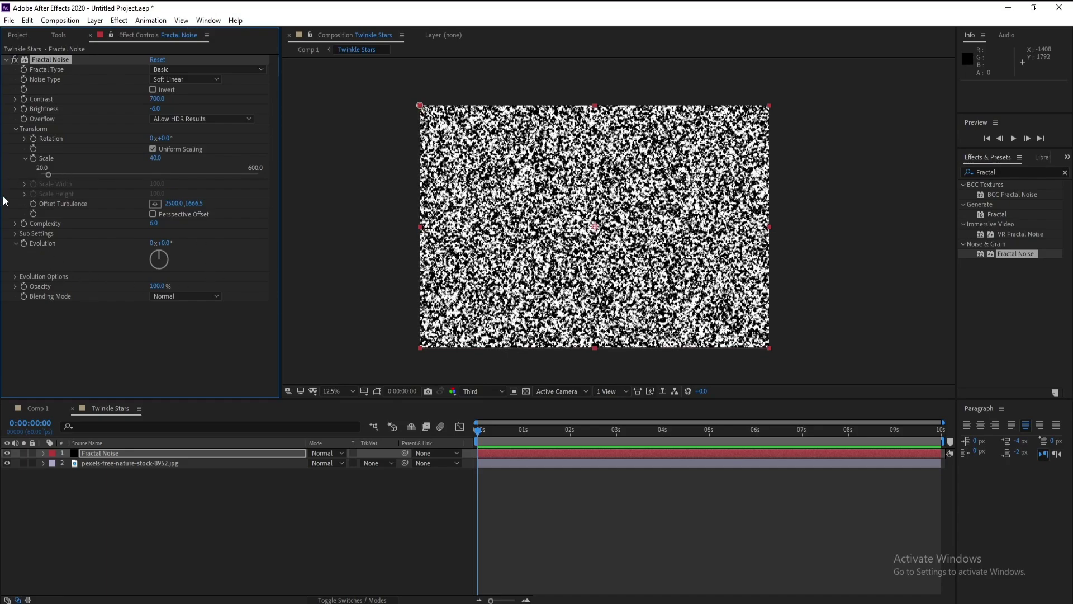
Step: Give Fractal Noise Evolution the expression time*400 and preview the animating noise
alt+click(24, 244)
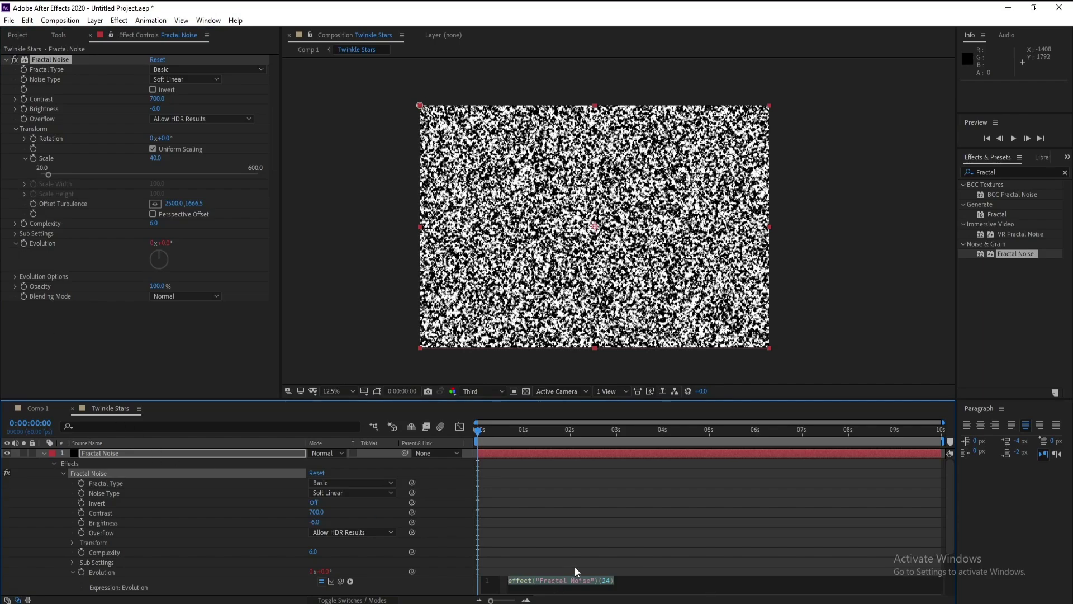
text(t)
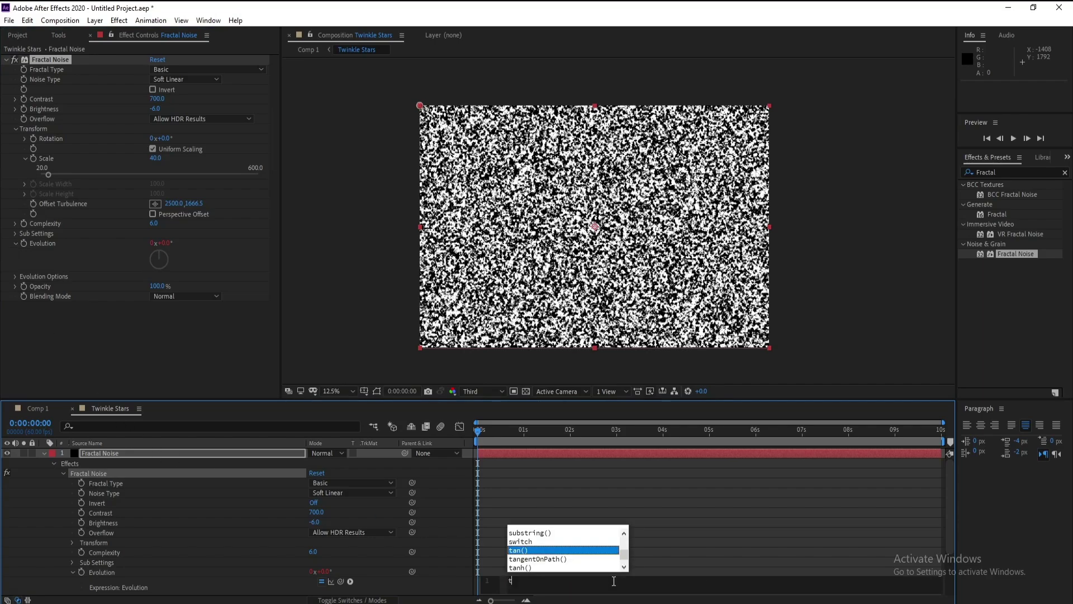
text(ime)
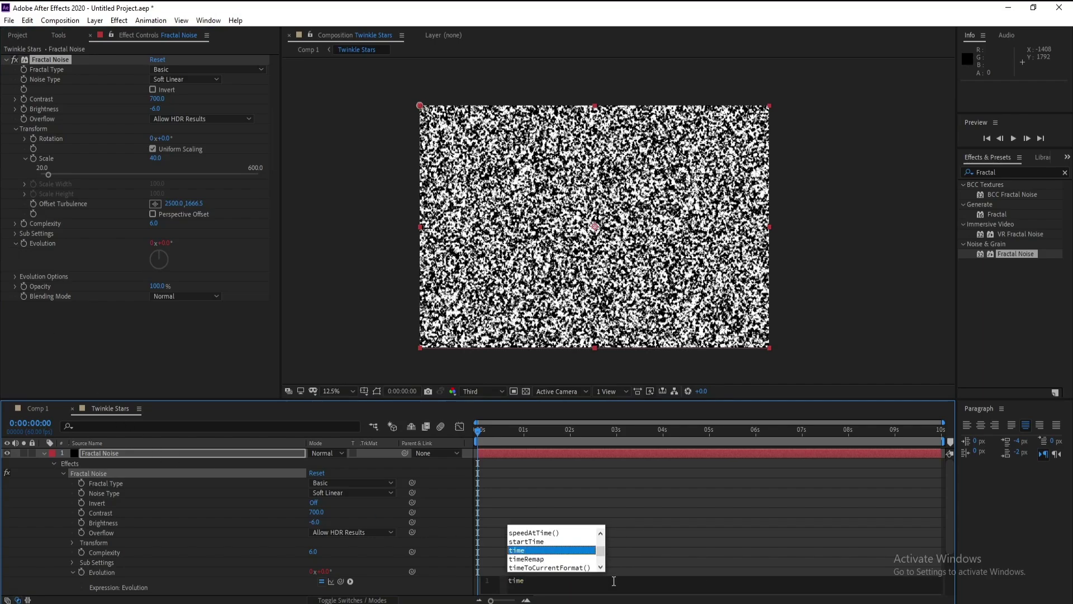
text(*)
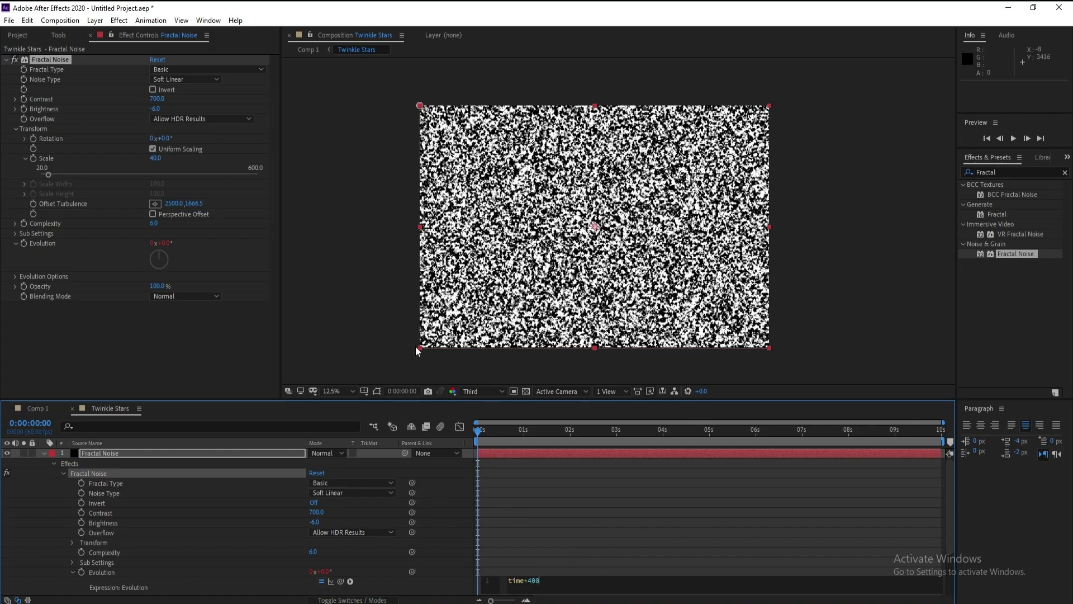
click(371, 339)
key(space)
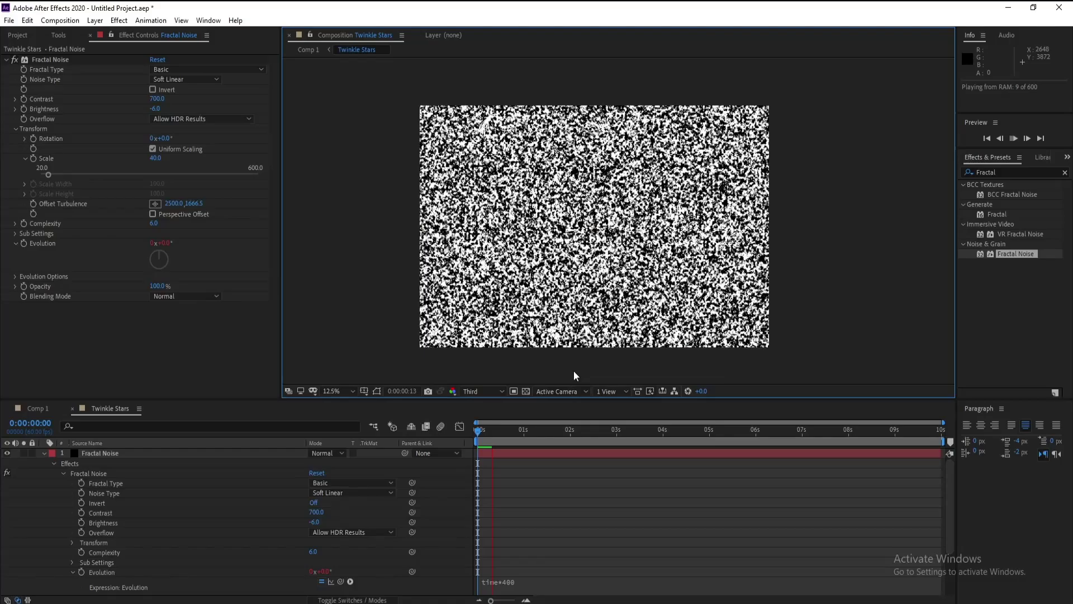
scroll(629, 257, up, 1)
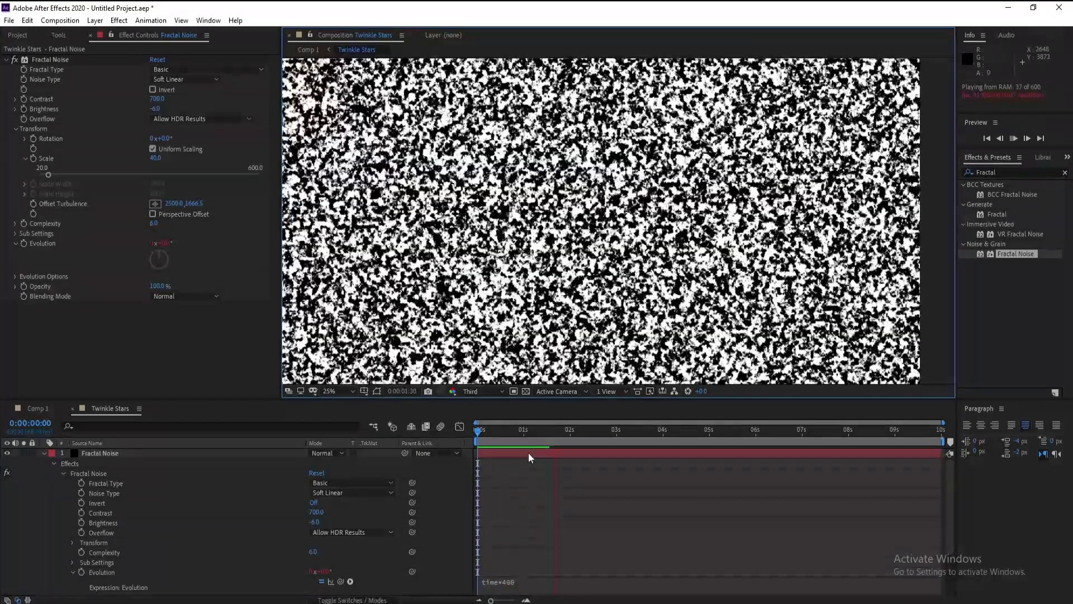
key(space)
Step: Set the star photo's track matte to Luma Matte 'Fractal Noise'
click(44, 453)
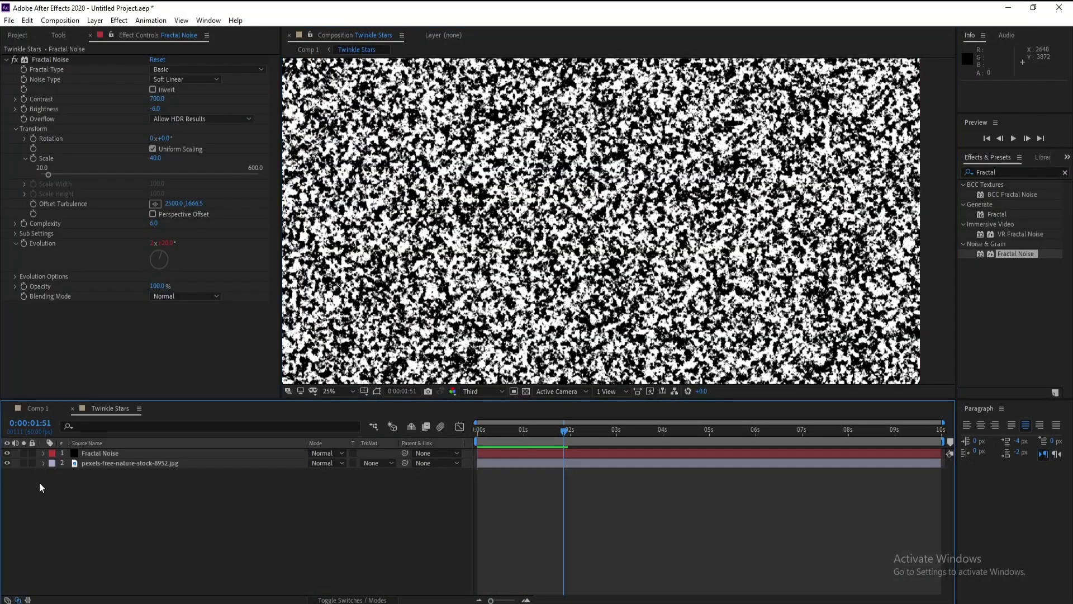
click(109, 464)
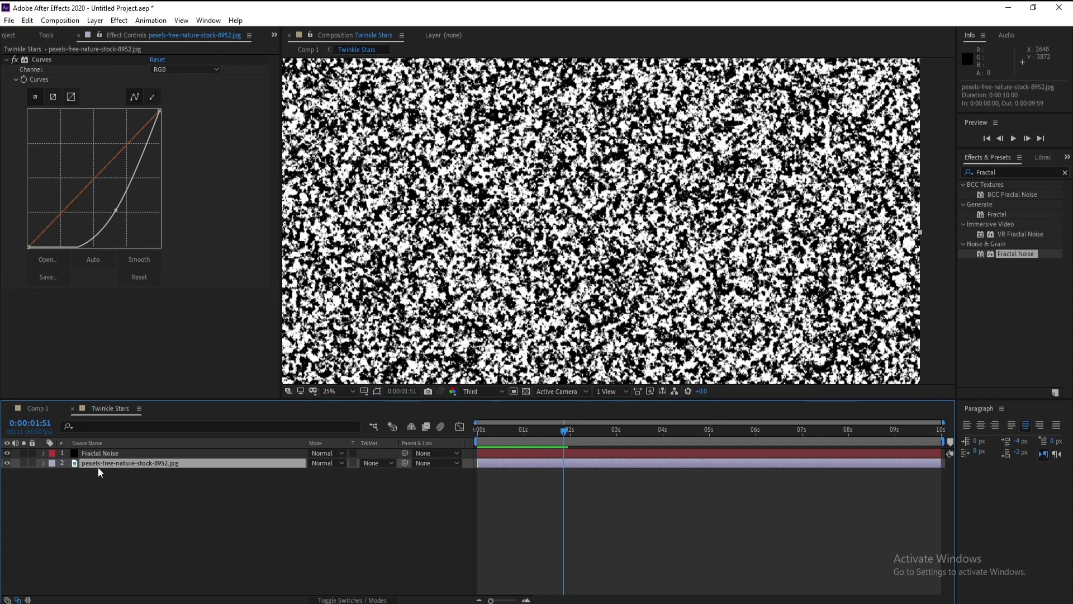
click(375, 463)
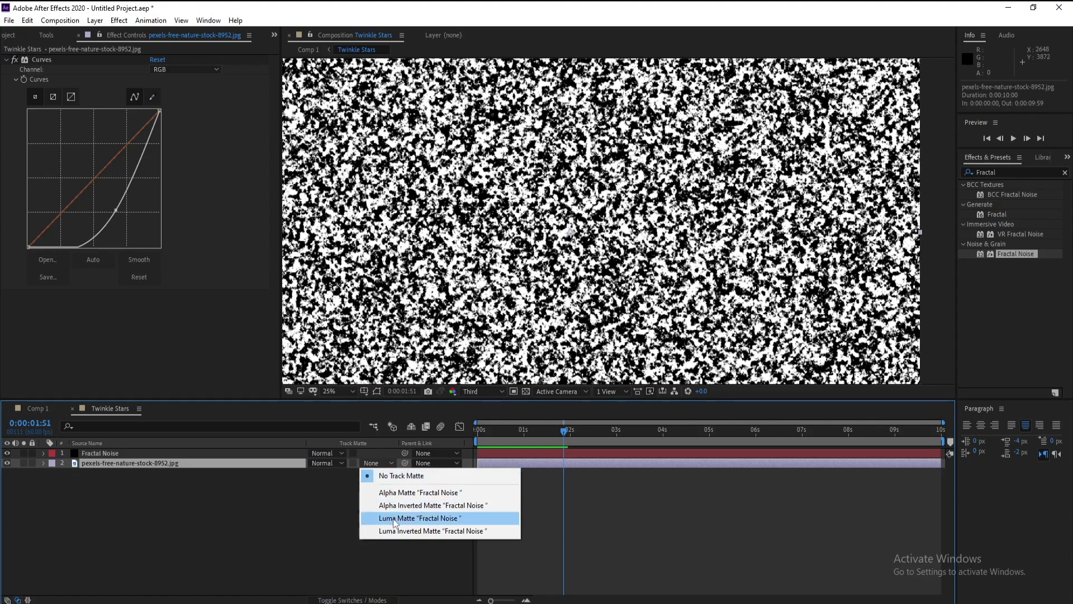
click(436, 518)
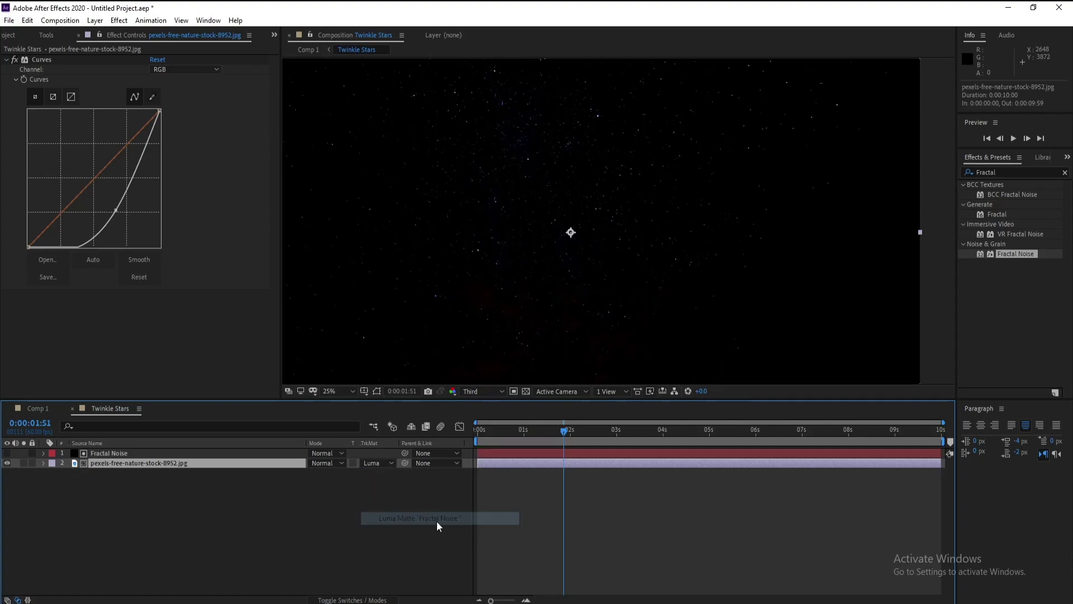
Step: Preview the matted twinkling stars twice, then return to the Twinkle Stars composition
key(space)
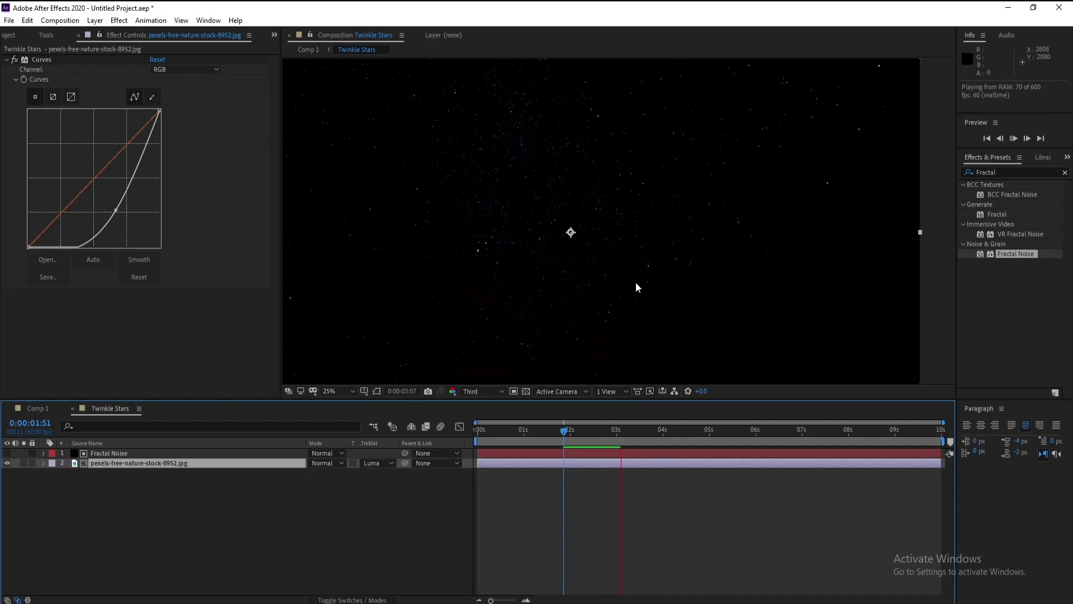
key(space)
key(comma)
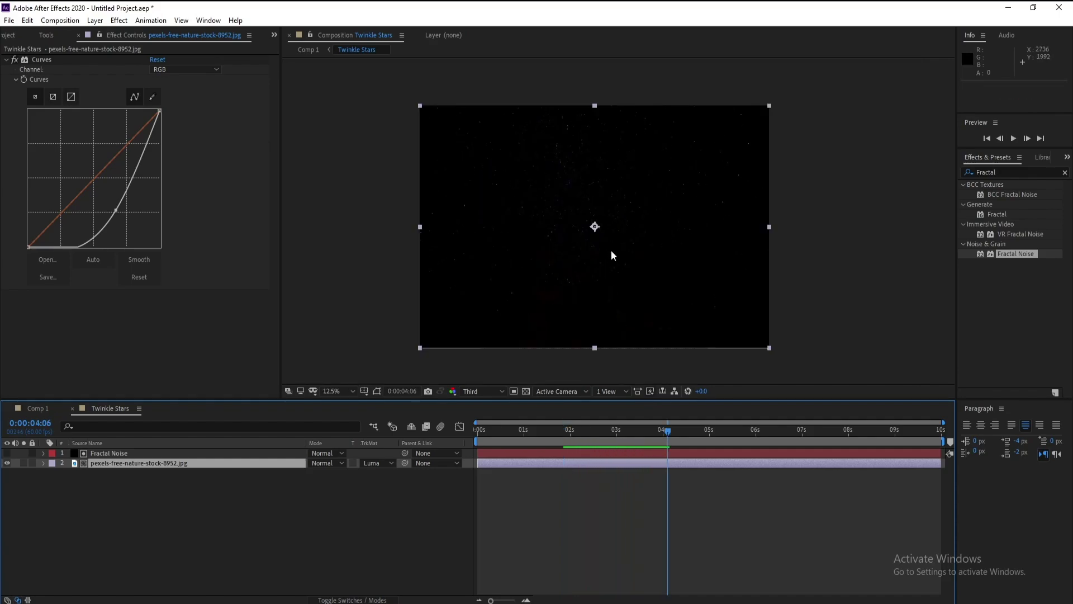
mouse_move(658, 441)
mouse_down()
mouse_move(609, 441)
mouse_move(647, 441)
mouse_up()
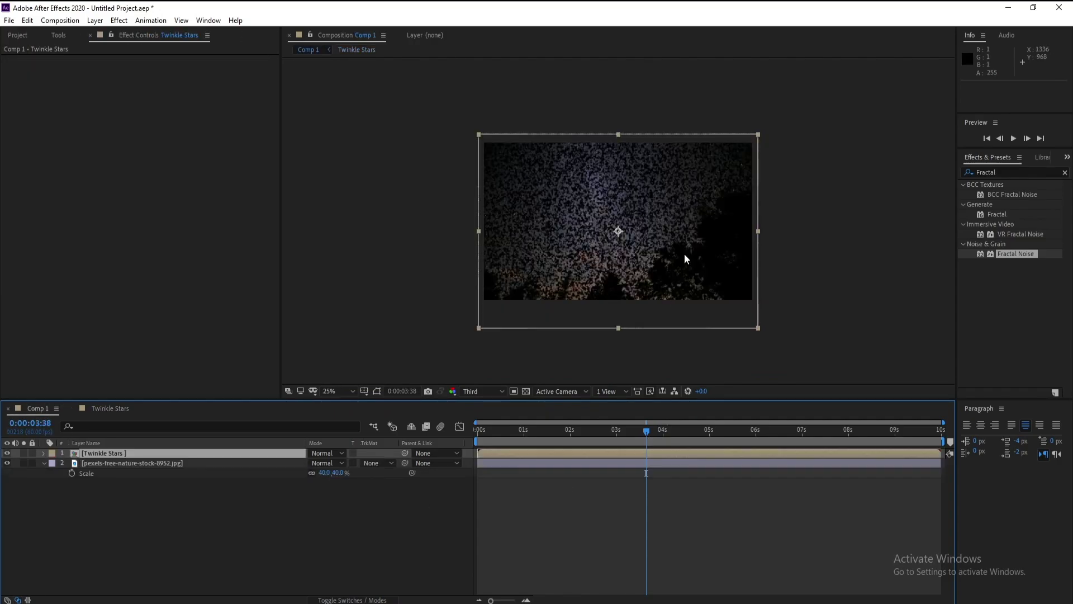
scroll(666, 240, up, 2)
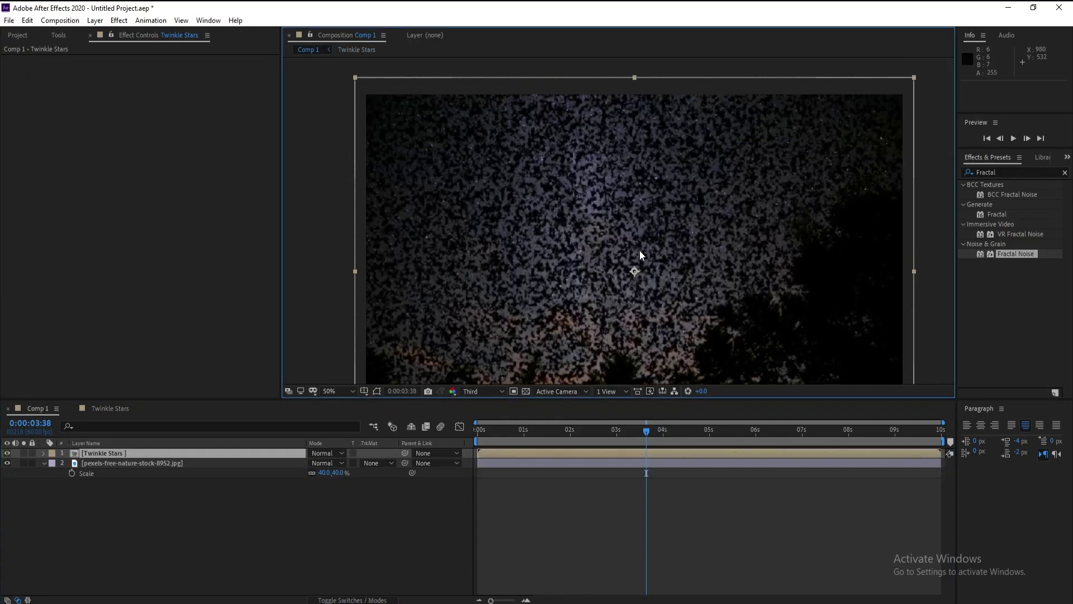
key(space)
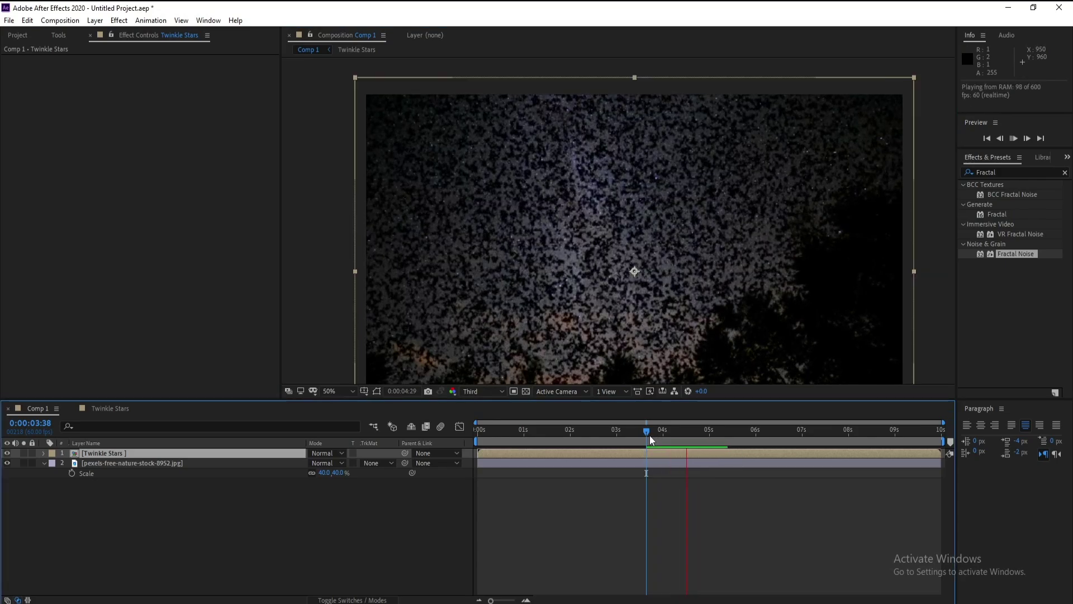
key(space)
click(110, 409)
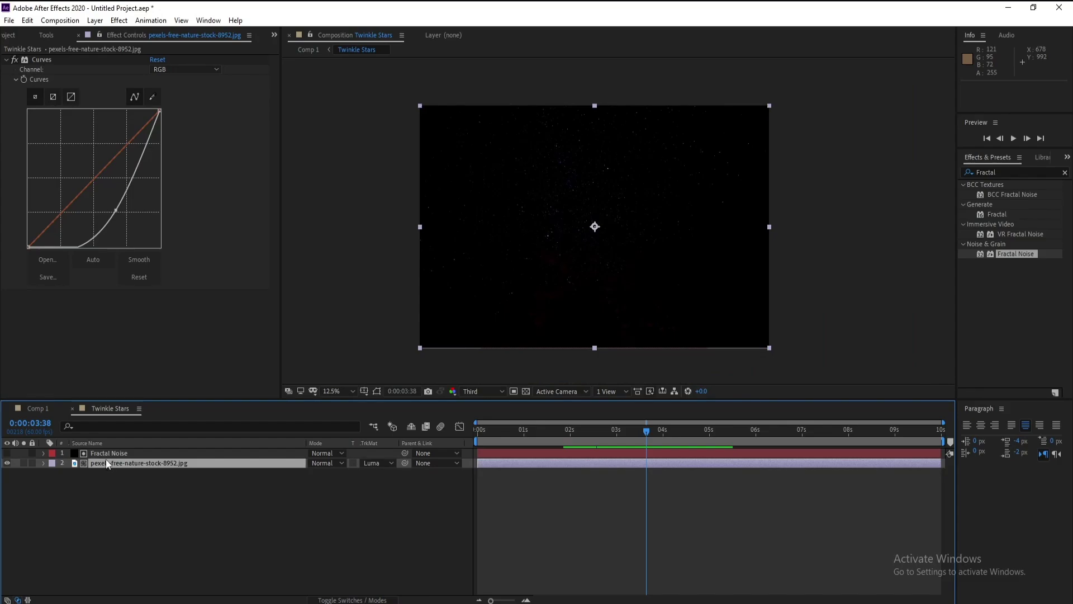
Step: Add a black solid named 'BG' and move it below the star photo
click(95, 20)
mouse_move(112, 32)
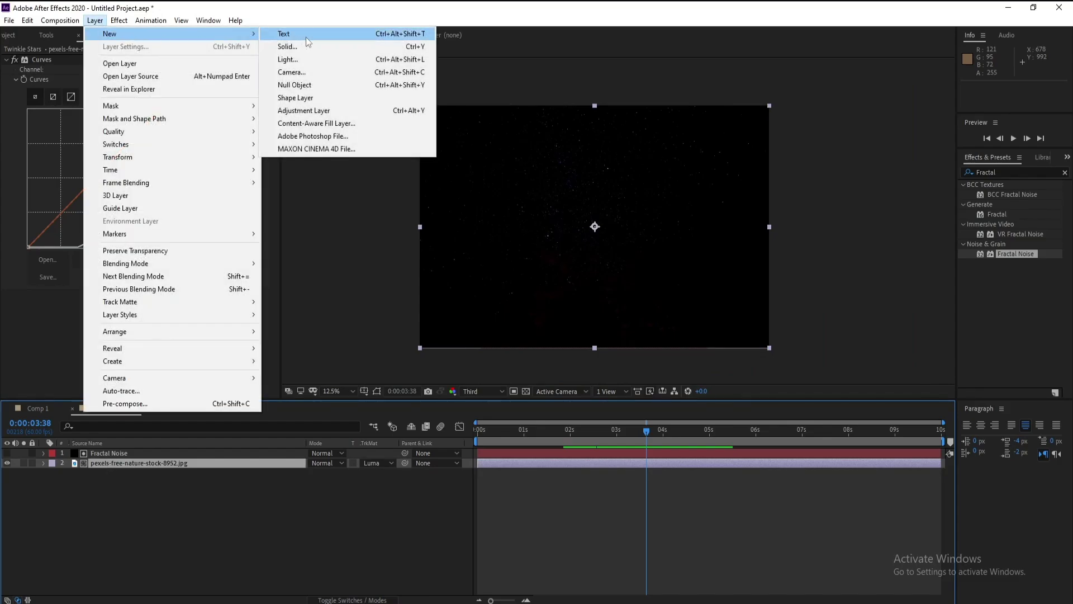
click(310, 44)
text(BG)
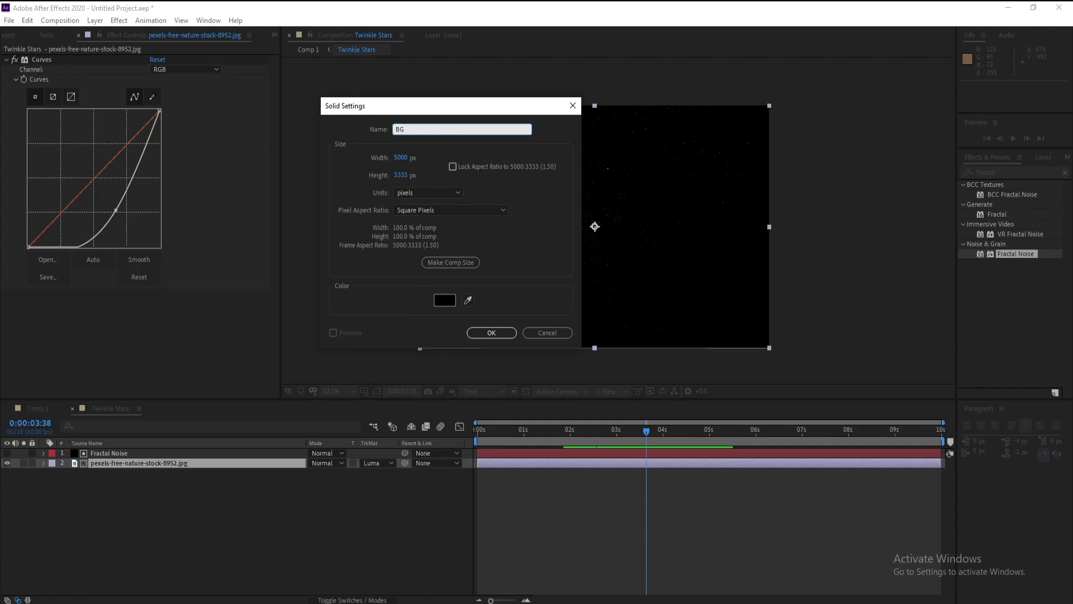
key(Return)
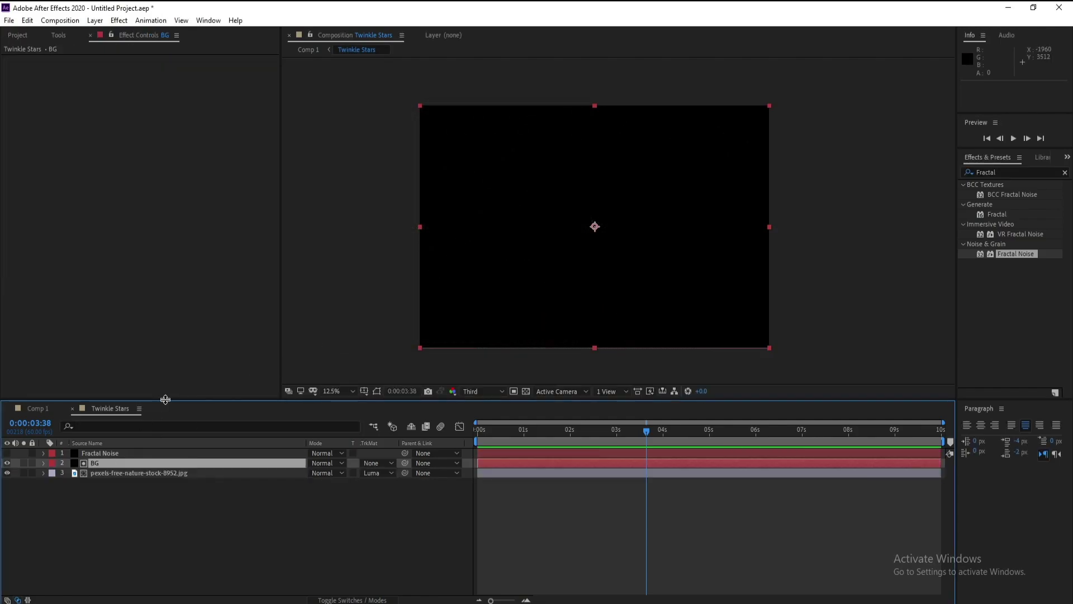
drag(102, 462, 108, 488)
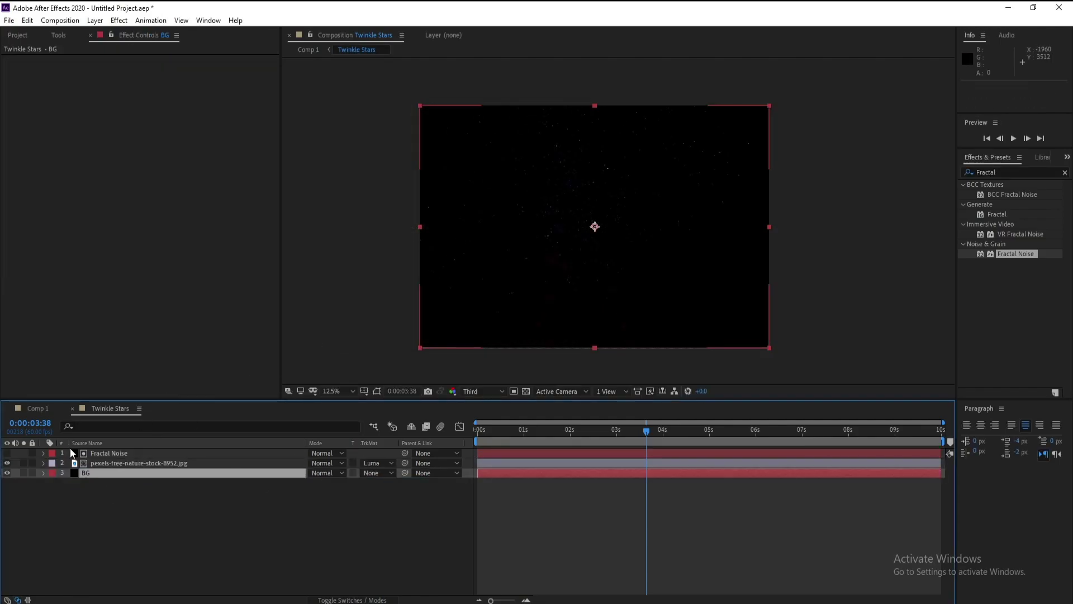
Step: In Comp 1, set the Twinkle Stars layer's blending mode to Add and preview the result
click(45, 406)
key(comma)
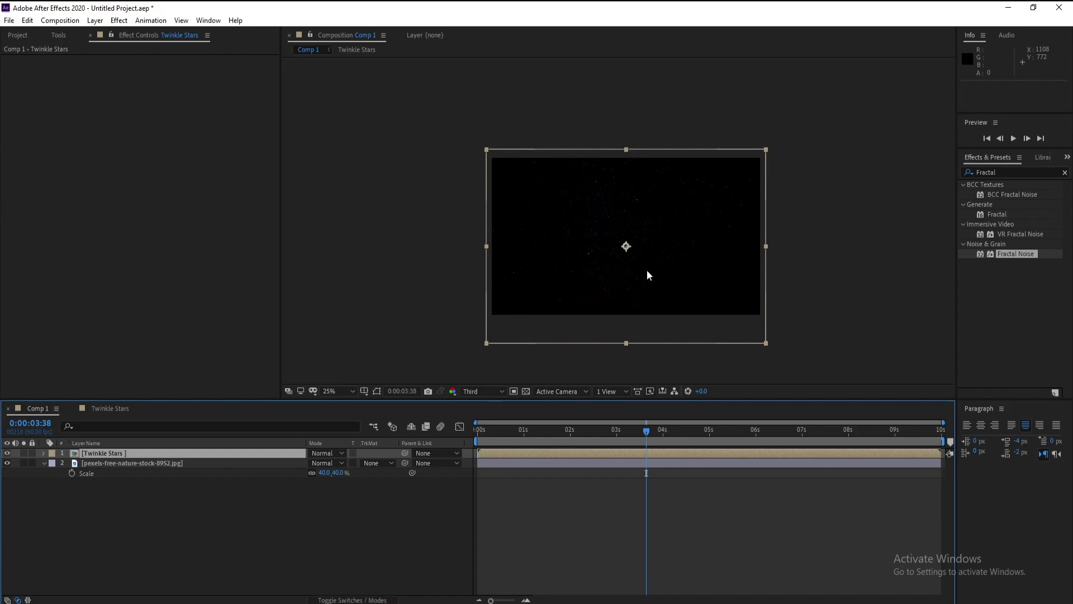
key(space)
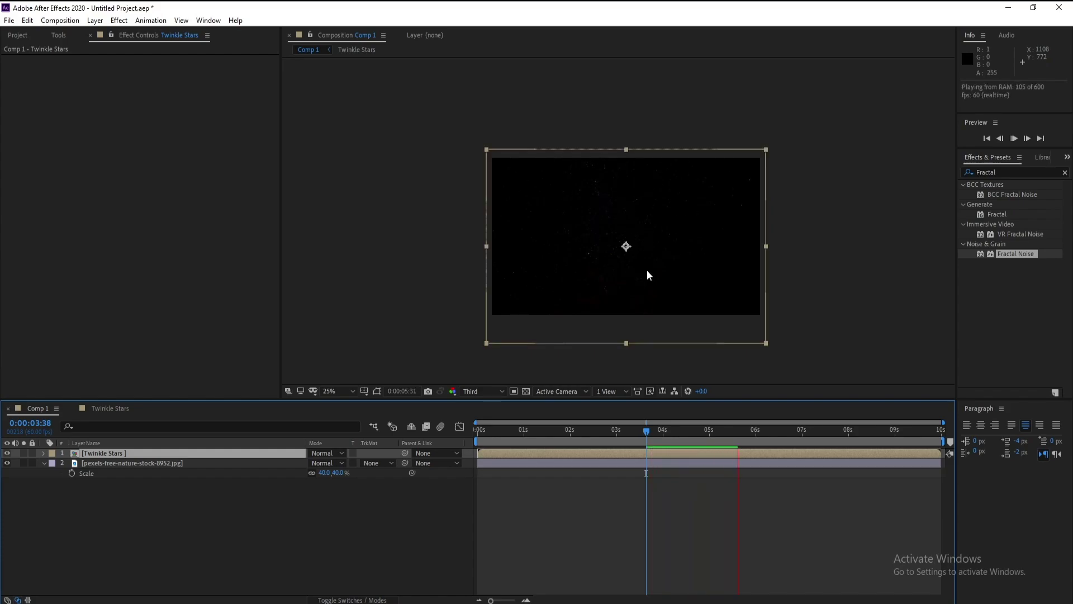
key(space)
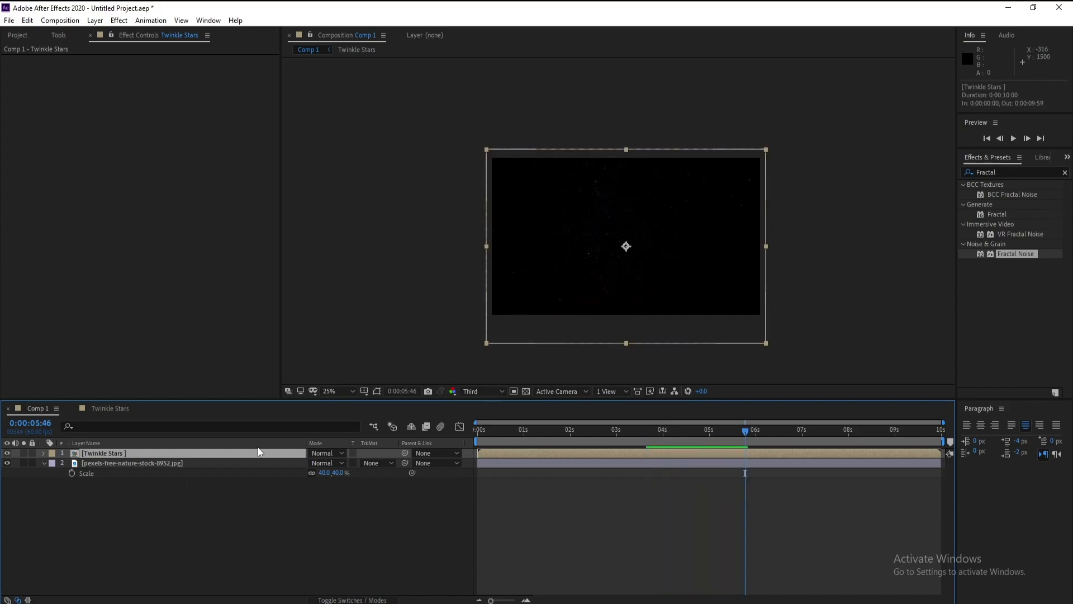
click(329, 453)
click(380, 222)
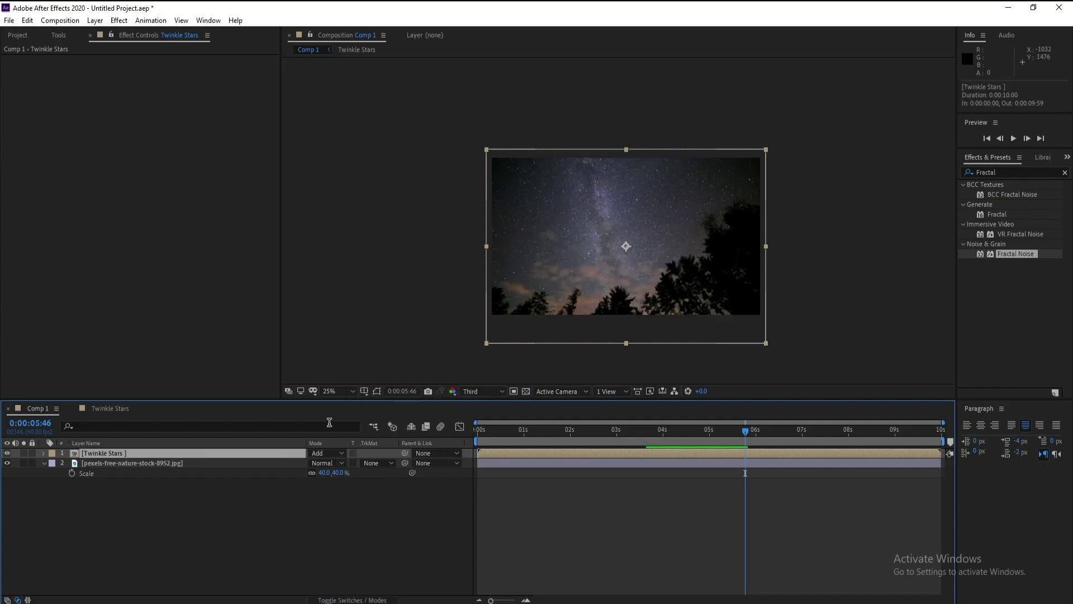
key(space)
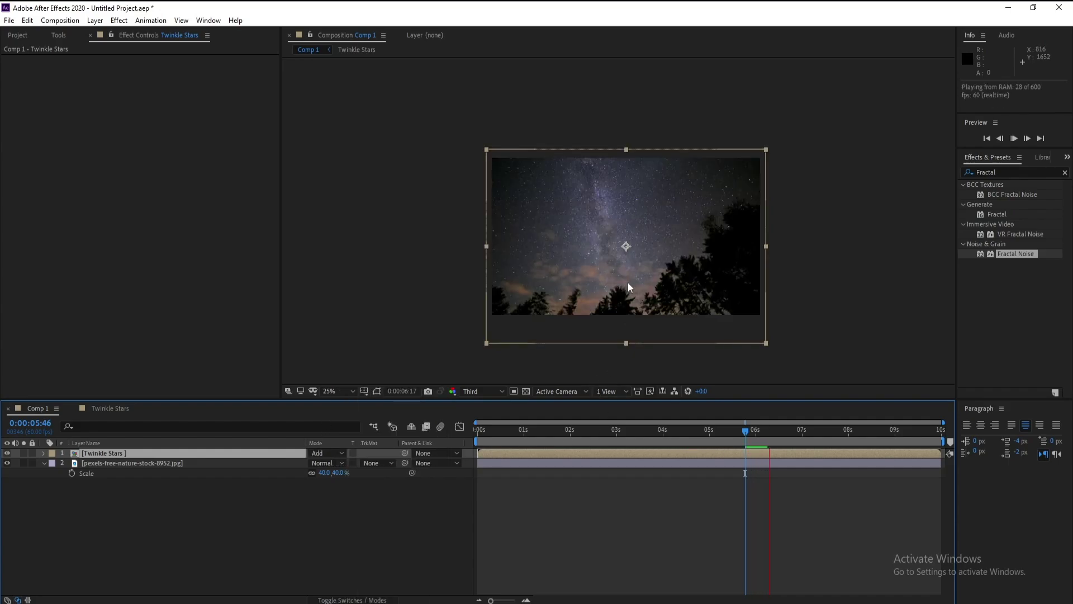
scroll(643, 191, up, 4)
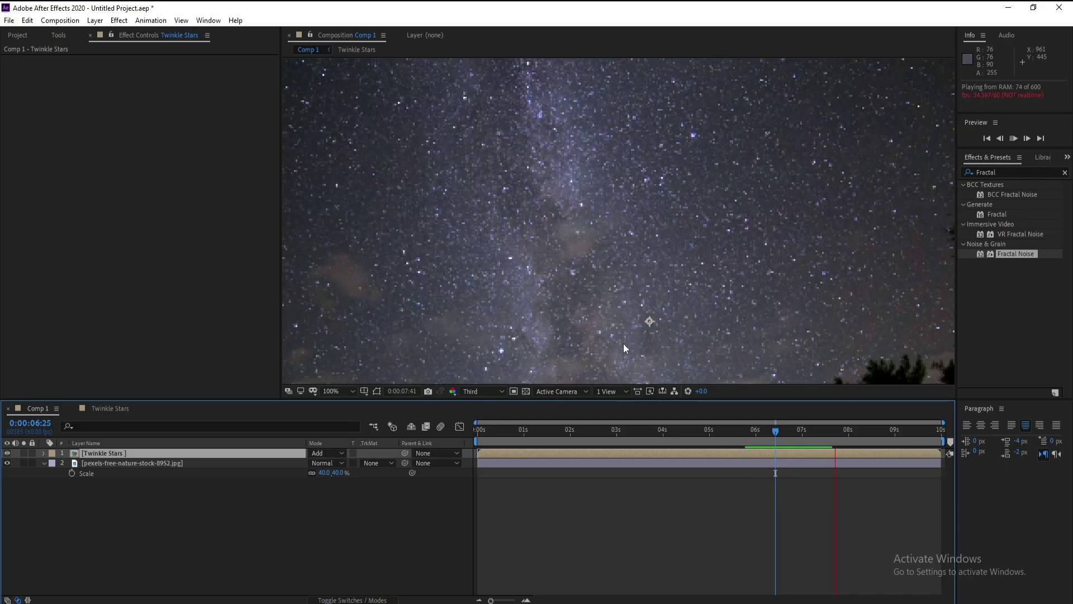
click(776, 435)
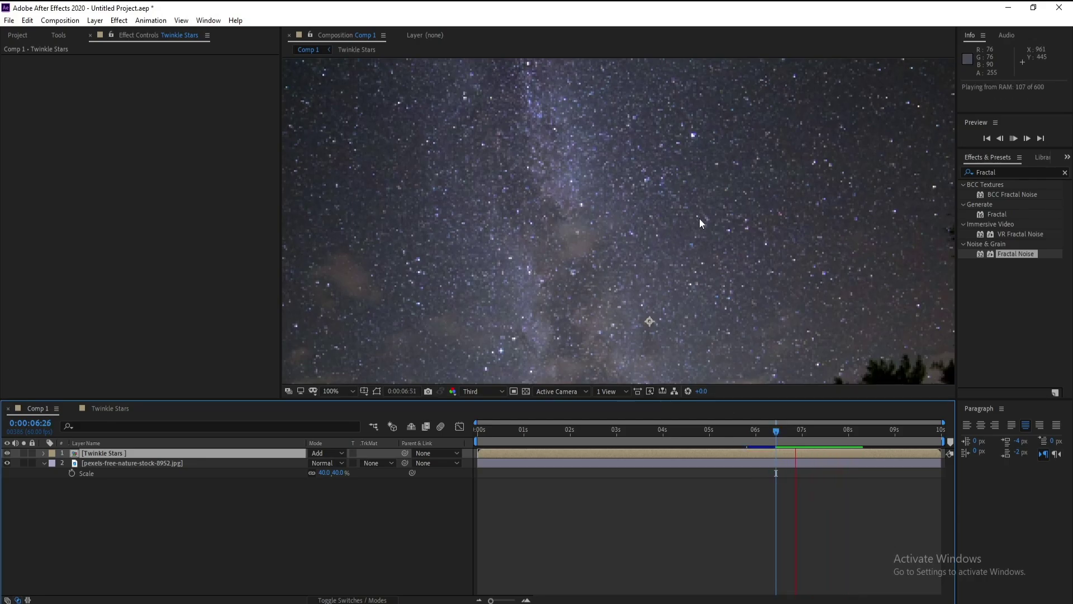
key(space)
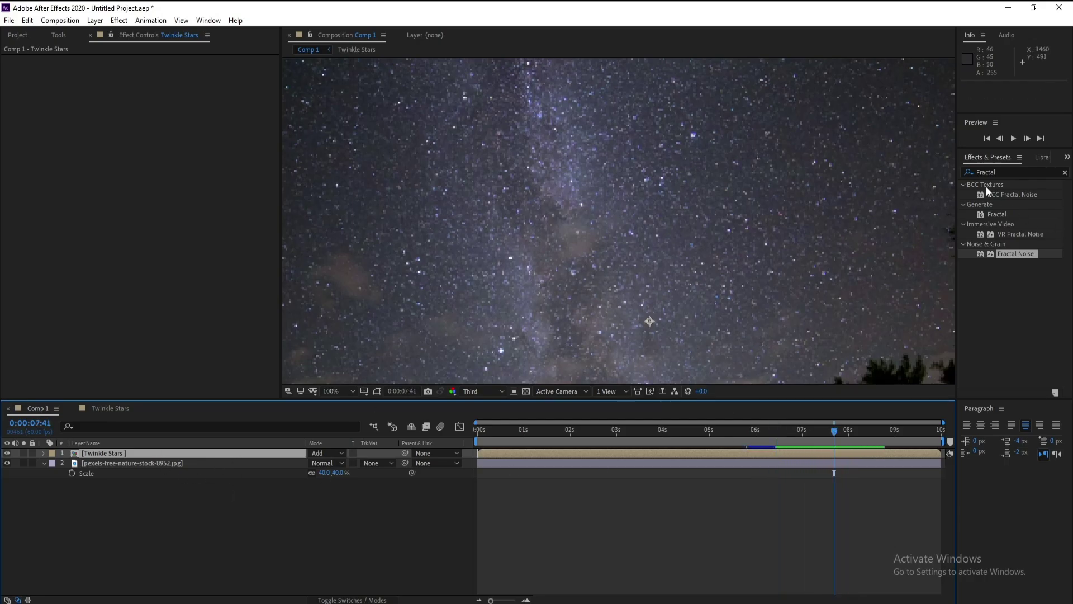
click(1010, 172)
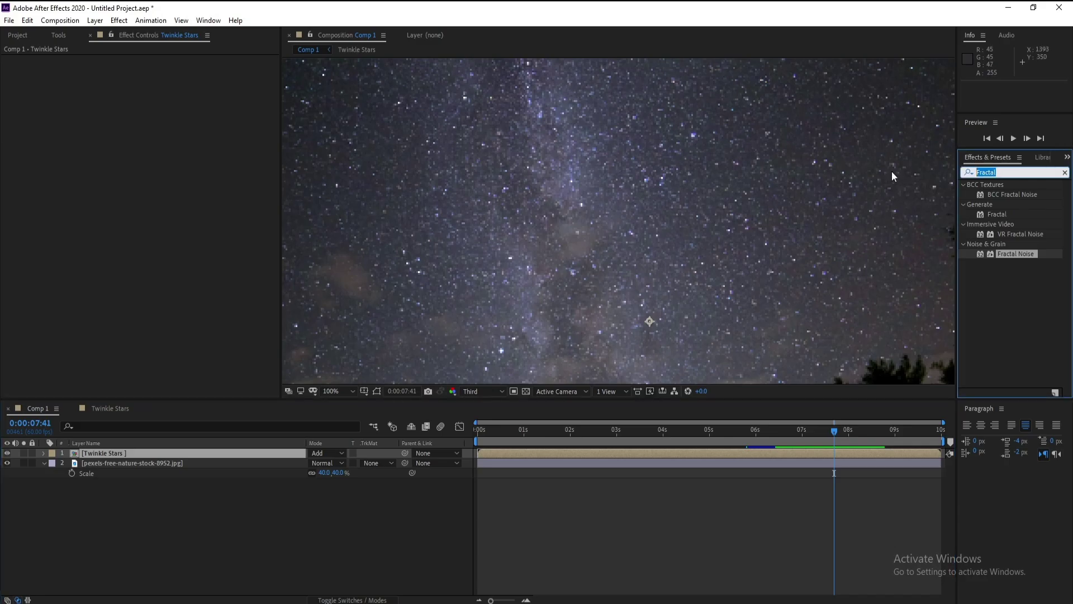
Step: Apply Deep Glow to the Twinkle Stars layer and preview the glowing stars
text(Dee)
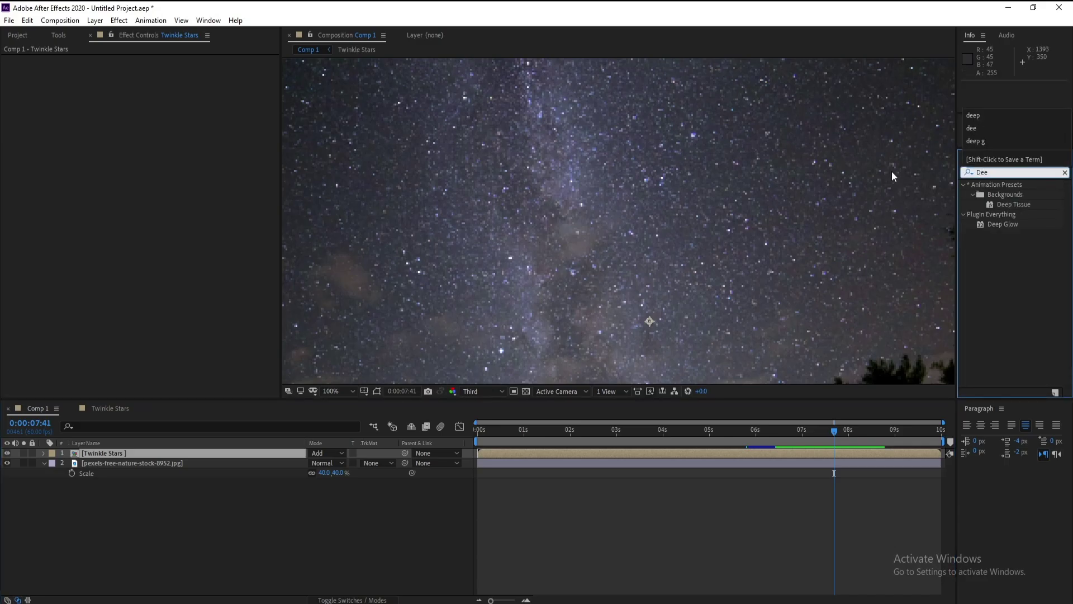
double_click(1006, 225)
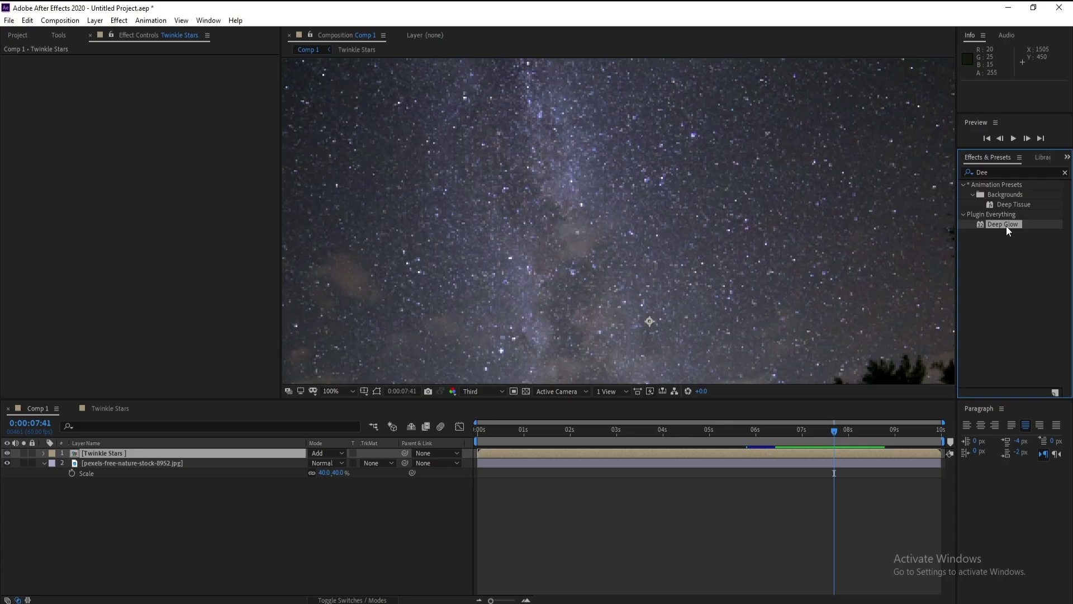
scroll(680, 293, down, 2)
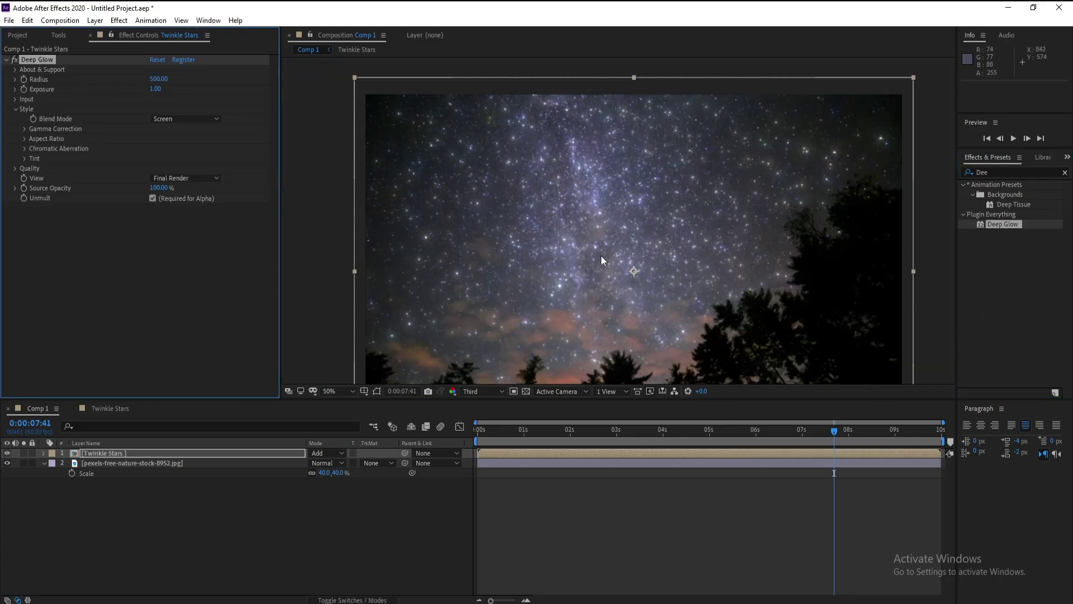
key(space)
click(692, 432)
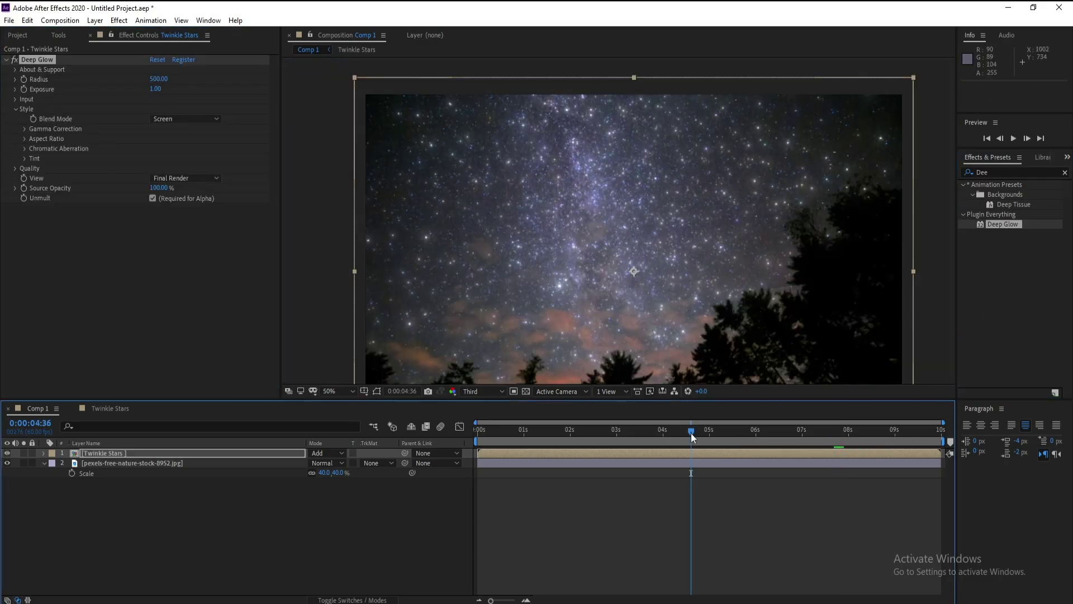